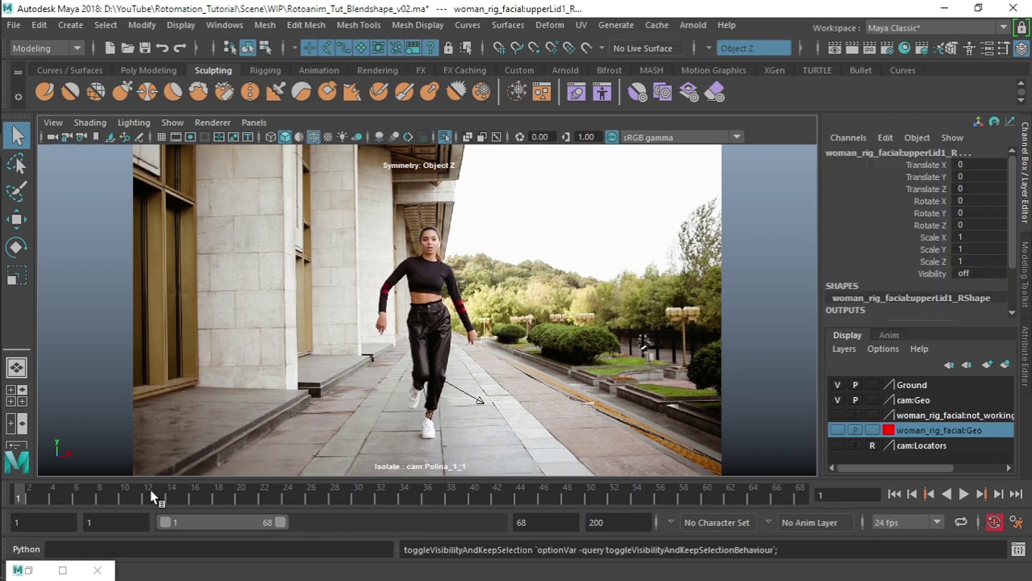
Step: Go to frame 12 on the timeline and show the woman_rig_facial:Geo layer over the footage
{"action": "left_click_drag", "start_coordinate": [26, 495], "coordinate": [151, 496]}
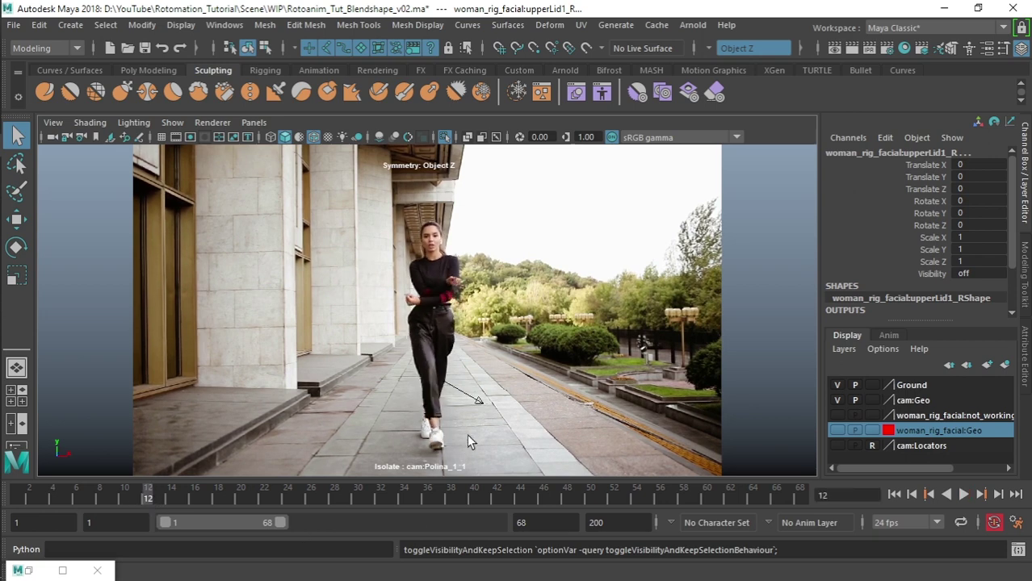
{"action": "key", "text": "space"}
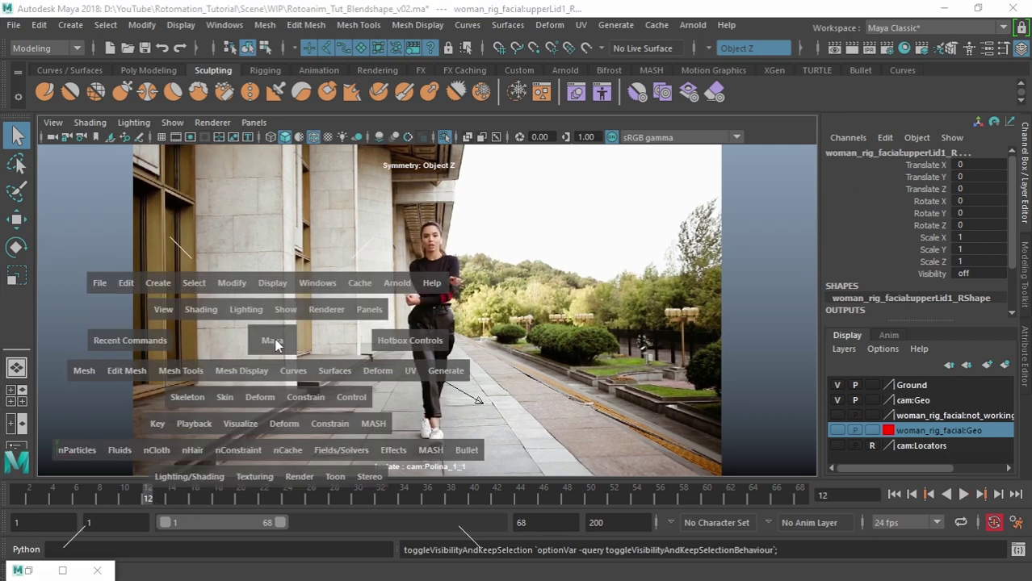
{"action": "left_click", "coordinate": [837, 431]}
Step: Move the rig's root control so the body lines up with the walking woman at frame 12
{"action": "left_click_drag", "start_coordinate": [525, 279], "coordinate": [568, 339], "text": "alt"}
{"action": "scroll", "coordinate": [573, 300], "scroll_direction": "up", "scroll_amount": 5}
{"action": "left_click", "coordinate": [556, 356]}
{"action": "key", "text": "w"}
{"action": "scroll", "coordinate": [568, 339], "scroll_direction": "down", "scroll_amount": 3}
{"action": "key", "text": "backslash"}
{"action": "left_click_drag", "start_coordinate": [589, 279], "coordinate": [629, 280]}
{"action": "key", "text": "z"}
{"action": "key", "text": "shift+z"}
{"action": "key", "text": "space"}
{"action": "middle_click_drag", "start_coordinate": [459, 353], "coordinate": [456, 360]}
{"action": "key", "text": "space"}
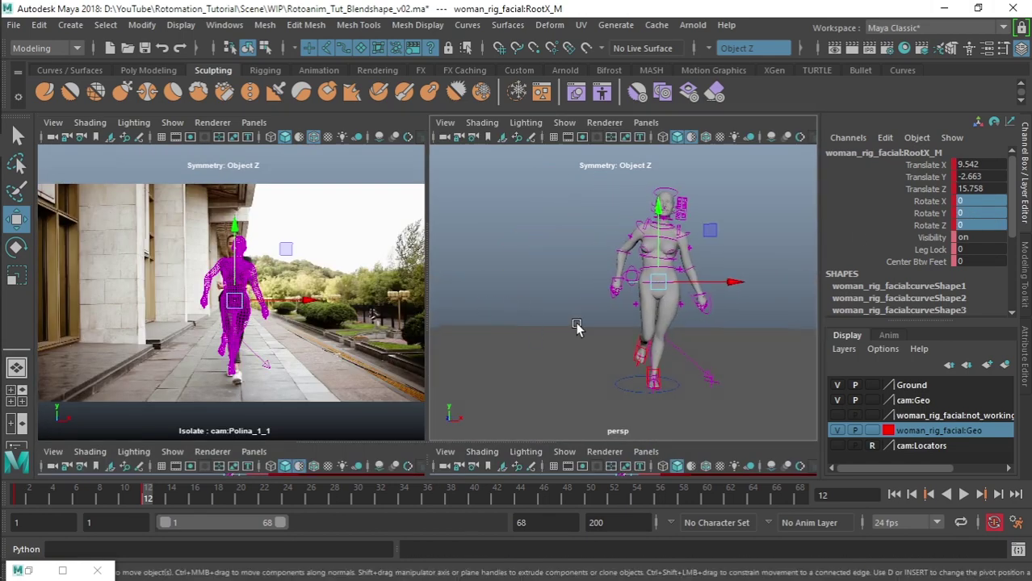
Step: Reset the root control's X, Y and Z rotation to 0
{"action": "left_click_drag", "start_coordinate": [569, 329], "coordinate": [627, 302], "text": "alt"}
{"action": "left_click", "coordinate": [626, 302]}
{"action": "left_click", "coordinate": [632, 295]}
{"action": "left_click_drag", "start_coordinate": [979, 201], "coordinate": [979, 227]}
{"action": "type", "text": "0"}
{"action": "key", "text": "Return"}
{"action": "key", "text": "z"}
{"action": "key", "text": "shift+z"}
{"action": "left_click", "coordinate": [333, 238]}
{"action": "key", "text": "space"}
{"action": "key", "text": "space"}
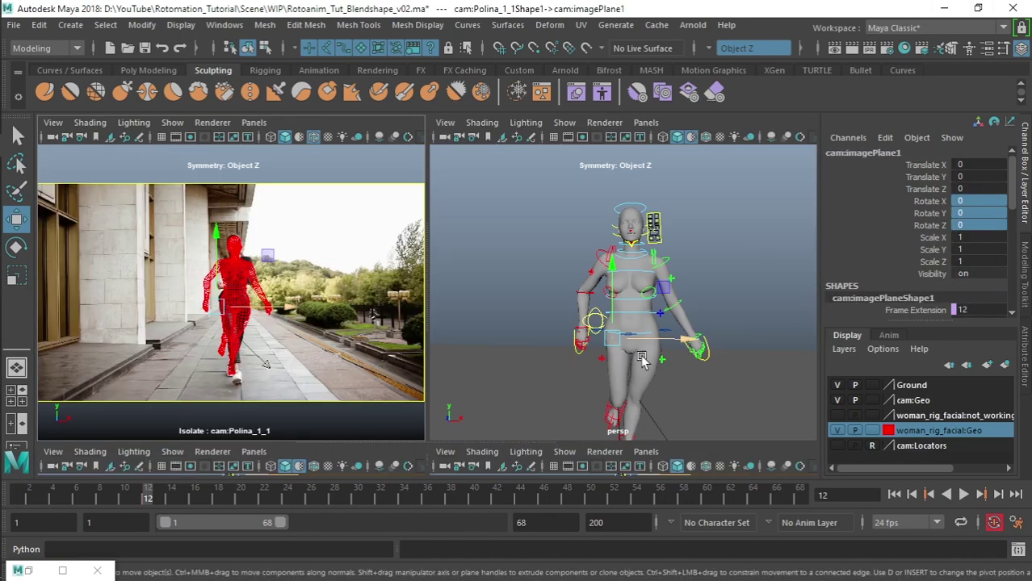
Step: Move the right foot's IK control forward onto the woman's leading foot in the footage
{"action": "left_click_drag", "start_coordinate": [476, 363], "coordinate": [557, 367], "text": "alt"}
{"action": "left_click", "coordinate": [582, 400]}
{"action": "left_click_drag", "start_coordinate": [583, 400], "coordinate": [609, 386], "text": "alt"}
{"action": "left_click_drag", "start_coordinate": [567, 368], "coordinate": [720, 379]}
{"action": "key", "text": "space"}
{"action": "left_click_drag", "start_coordinate": [414, 403], "coordinate": [434, 431]}
{"action": "key", "text": "space"}
Step: Zero the right foot control's Y and Z rotation and rotate it to about -32.6 on X
{"action": "left_click_drag", "start_coordinate": [693, 339], "coordinate": [727, 355], "text": "alt"}
{"action": "left_click_drag", "start_coordinate": [975, 214], "coordinate": [972, 225]}
{"action": "key", "text": "Return"}
{"action": "key", "text": "e"}
{"action": "left_click_drag", "start_coordinate": [676, 335], "coordinate": [651, 301]}
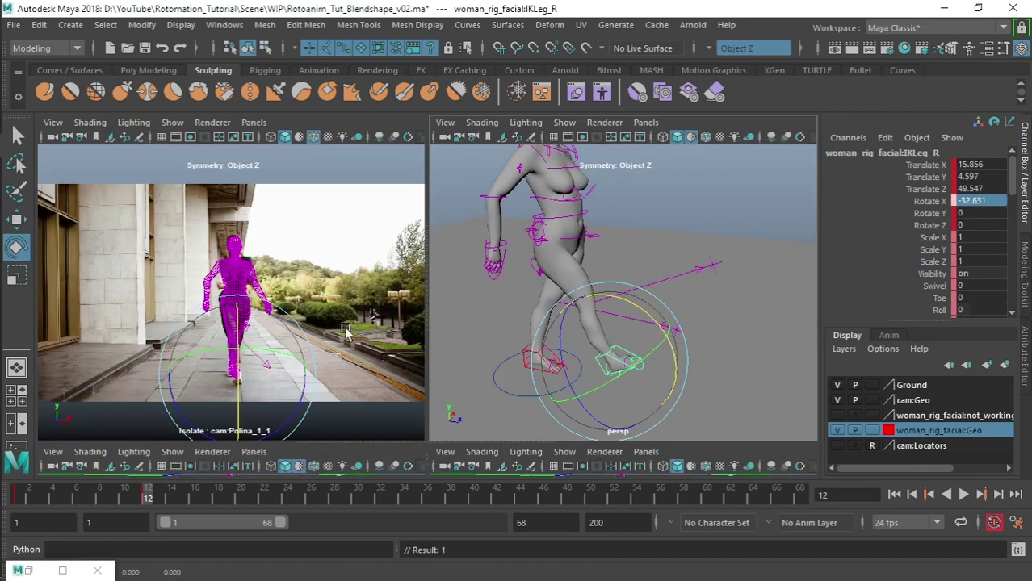
Step: Refine the right foot control's rotation to about -27.9, 6.8, 0.3 and shift it onto the shoe in the camera view
{"action": "key", "text": "space"}
{"action": "middle_click_drag", "start_coordinate": [442, 315], "coordinate": [452, 158]}
{"action": "left_click_drag", "start_coordinate": [510, 328], "coordinate": [521, 338]}
{"action": "key", "text": "w"}
{"action": "left_click_drag", "start_coordinate": [481, 301], "coordinate": [488, 314]}
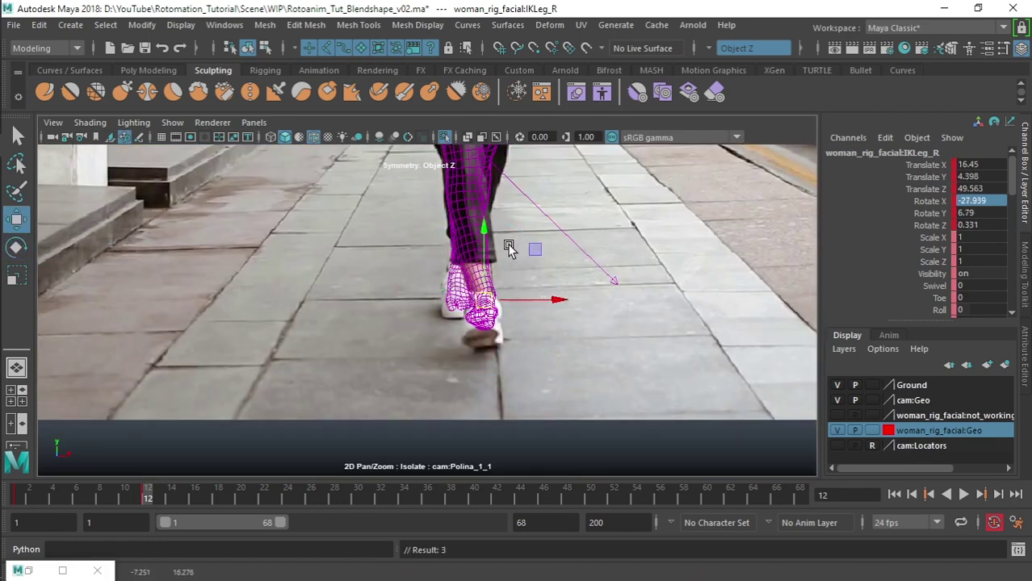
Step: Shift the root control to about 8.6 on X and rotate it toward the woman's hip tilt
{"action": "scroll", "coordinate": [509, 228], "scroll_direction": "down", "scroll_amount": 3}
{"action": "key", "text": "space"}
{"action": "left_click", "coordinate": [549, 234]}
{"action": "key", "text": "space"}
{"action": "middle_click_drag", "start_coordinate": [313, 269], "coordinate": [291, 370], "text": "shift"}
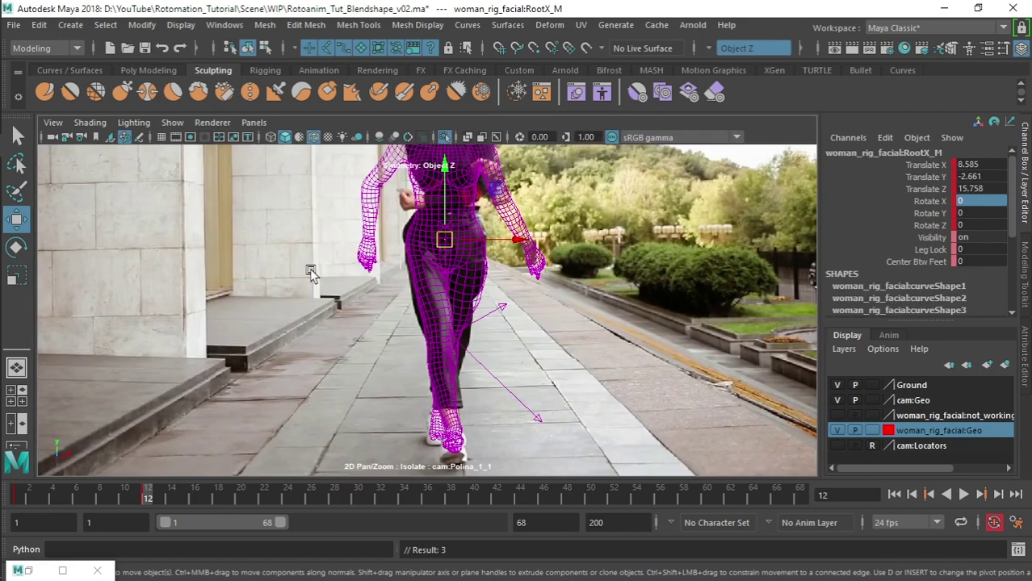
{"action": "key", "text": "e"}
{"action": "left_click_drag", "start_coordinate": [465, 347], "coordinate": [466, 346]}
{"action": "left_click_drag", "start_coordinate": [494, 301], "coordinate": [497, 306]}
{"action": "left_click_drag", "start_coordinate": [466, 351], "coordinate": [472, 351]}
{"action": "key", "text": "space"}
{"action": "left_click_drag", "start_coordinate": [494, 310], "coordinate": [449, 304], "text": "alt"}
Step: Turn off surface selection and refine the root control's rotation to about X -0.1, Y -2.7, Z -3.2
{"action": "left_click", "coordinate": [457, 305]}
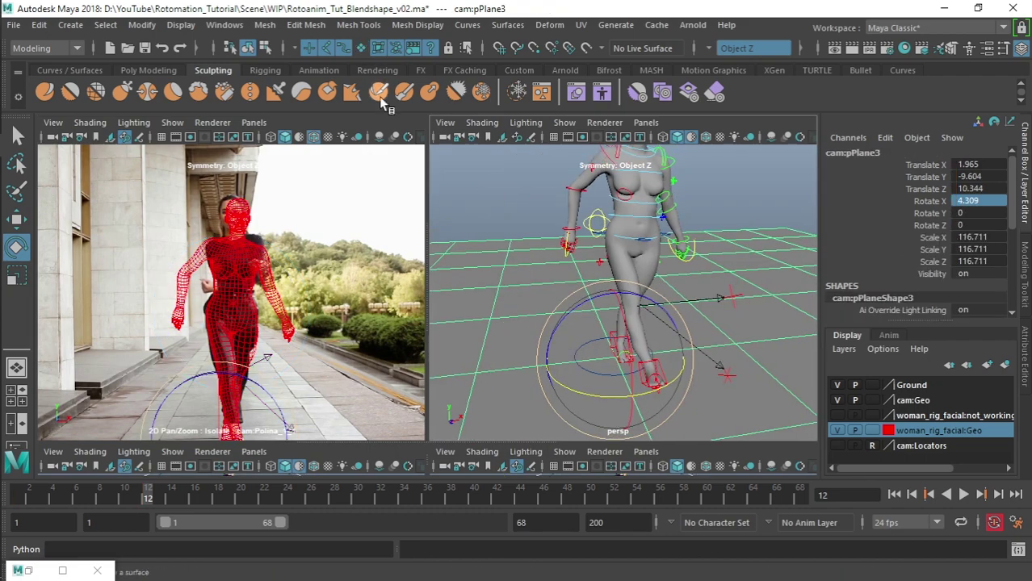
{"action": "left_click", "coordinate": [361, 49]}
{"action": "left_click", "coordinate": [603, 261]}
{"action": "left_click", "coordinate": [661, 209]}
{"action": "left_click_drag", "start_coordinate": [731, 251], "coordinate": [682, 252]}
{"action": "left_click", "coordinate": [656, 242]}
{"action": "left_click", "coordinate": [686, 252]}
{"action": "key", "text": "space"}
{"action": "left_click_drag", "start_coordinate": [496, 300], "coordinate": [494, 295]}
{"action": "left_click", "coordinate": [527, 253]}
{"action": "key", "text": "space"}
{"action": "left_click", "coordinate": [607, 314]}
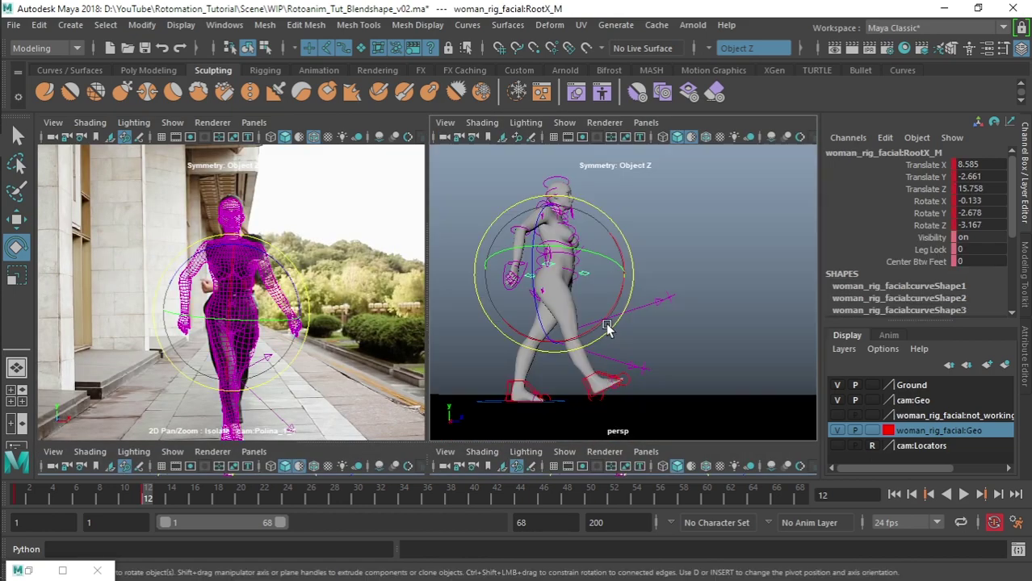
Step: Move the root control forward to about 24.7 on Z, comparing the pose before and after
{"action": "key", "text": "w"}
{"action": "left_click_drag", "start_coordinate": [618, 274], "coordinate": [629, 282]}
{"action": "key", "text": "z"}
{"action": "key", "text": "shift+z"}
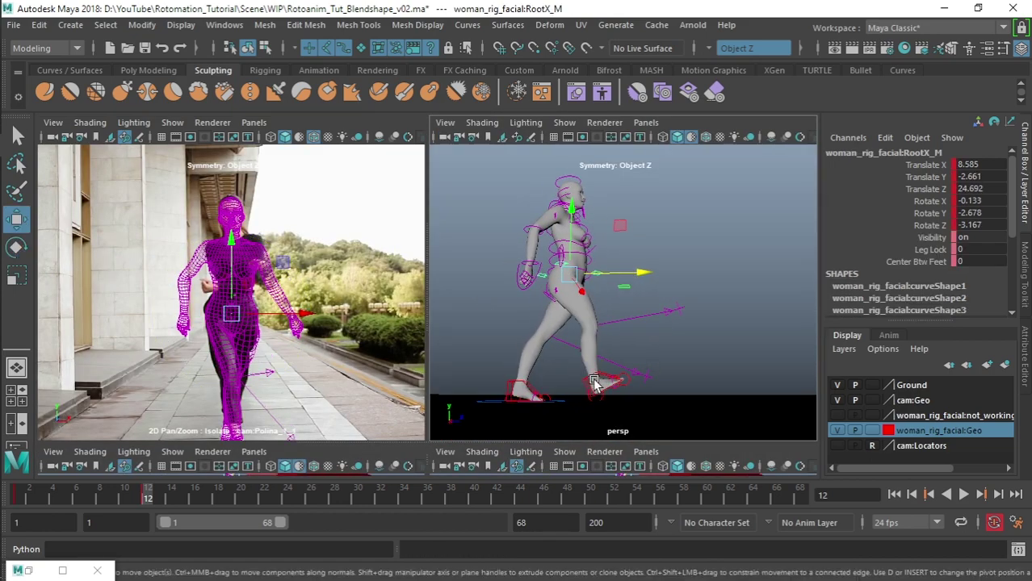
Step: Adjust the knee pole control slightly so the leg follows the woman's leg in the footage
{"action": "left_click", "coordinate": [593, 379]}
{"action": "key", "text": "space"}
{"action": "middle_click_drag", "start_coordinate": [482, 472], "coordinate": [483, 424]}
{"action": "key", "text": "space"}
{"action": "left_click", "coordinate": [669, 315]}
{"action": "left_click", "coordinate": [676, 313]}
{"action": "left_click_drag", "start_coordinate": [295, 272], "coordinate": [289, 274]}
{"action": "key", "text": "z"}
{"action": "key", "text": "shift+z"}
Step: Rotate the foot control to match the direction of the woman's shoe
{"action": "left_click", "coordinate": [710, 355]}
{"action": "left_click_drag", "start_coordinate": [711, 355], "coordinate": [647, 369], "text": "alt"}
{"action": "left_click", "coordinate": [669, 355]}
{"action": "key", "text": "e"}
{"action": "left_click_drag", "start_coordinate": [714, 408], "coordinate": [737, 407]}
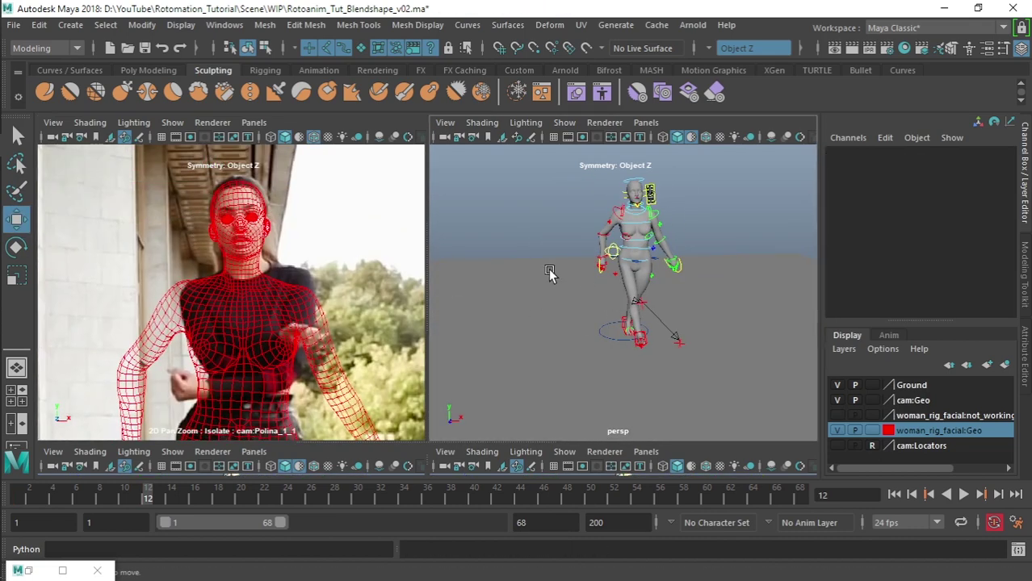
Step: Rotate the waist control around Y so the torso turns like the woman's upper body
{"action": "left_click", "coordinate": [619, 262]}
{"action": "left_click_drag", "start_coordinate": [575, 325], "coordinate": [523, 326], "text": "alt"}
{"action": "scroll", "coordinate": [471, 333], "scroll_direction": "up", "scroll_amount": 5}
{"action": "left_click_drag", "start_coordinate": [620, 235], "coordinate": [620, 234]}
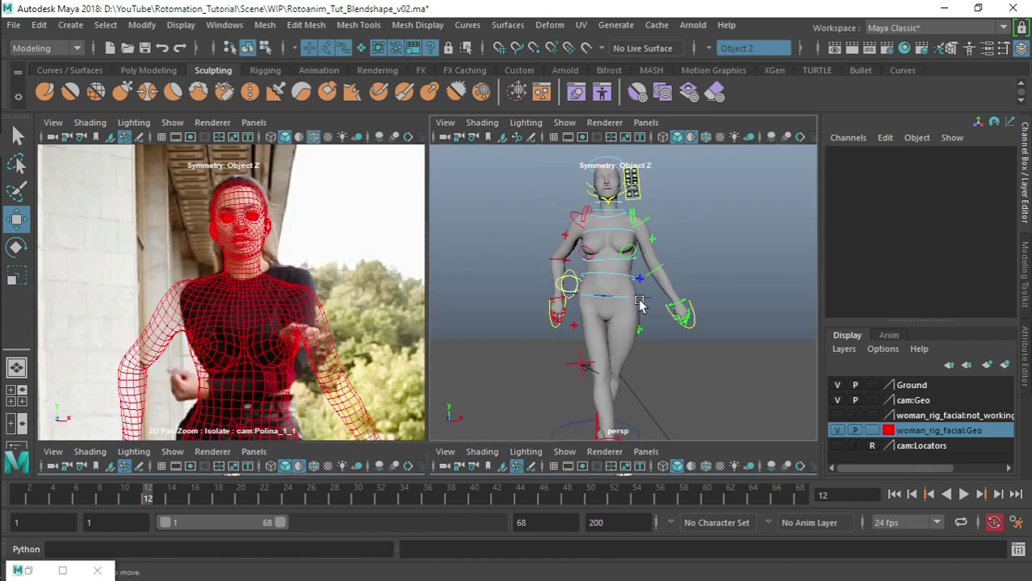
{"action": "left_click", "coordinate": [604, 289]}
{"action": "left_click", "coordinate": [928, 213]}
{"action": "middle_click_drag", "start_coordinate": [742, 327], "coordinate": [721, 327]}
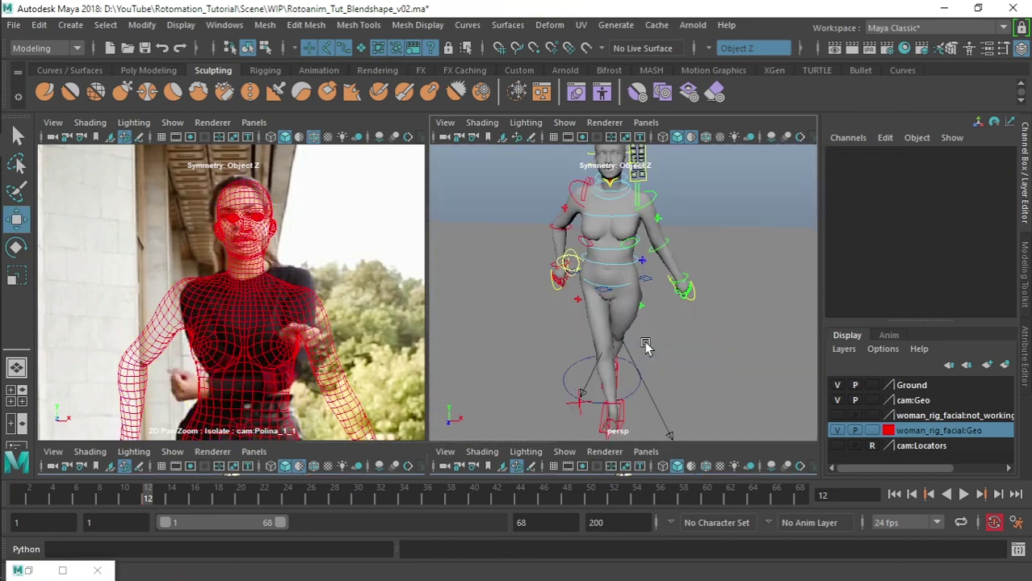
Step: Rotate the right scapula control around Y to match the woman's shoulder line
{"action": "left_click", "coordinate": [323, 303]}
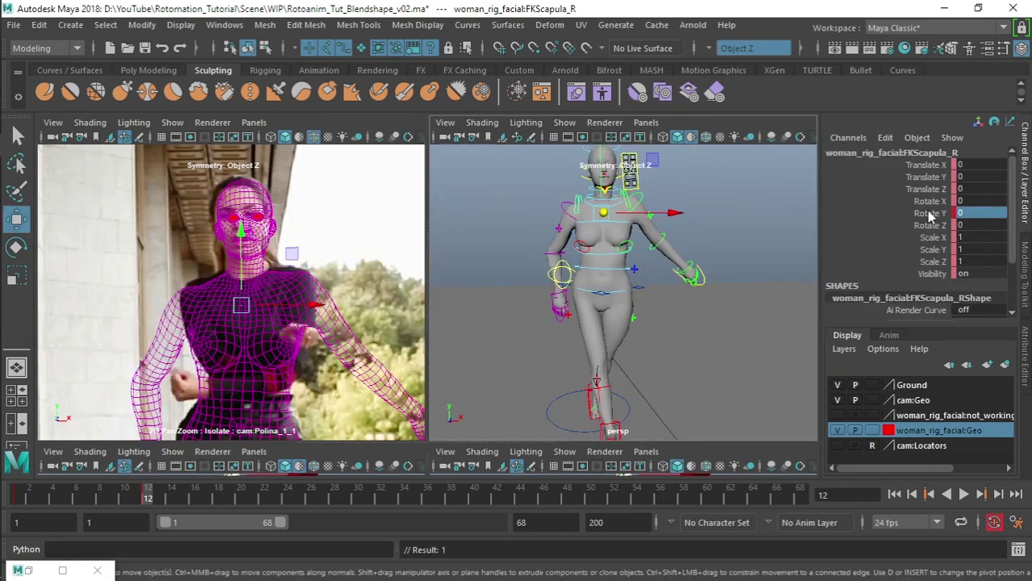
{"action": "left_click", "coordinate": [928, 212]}
{"action": "key", "text": "e"}
{"action": "middle_click_drag", "start_coordinate": [930, 212], "coordinate": [1005, 195]}
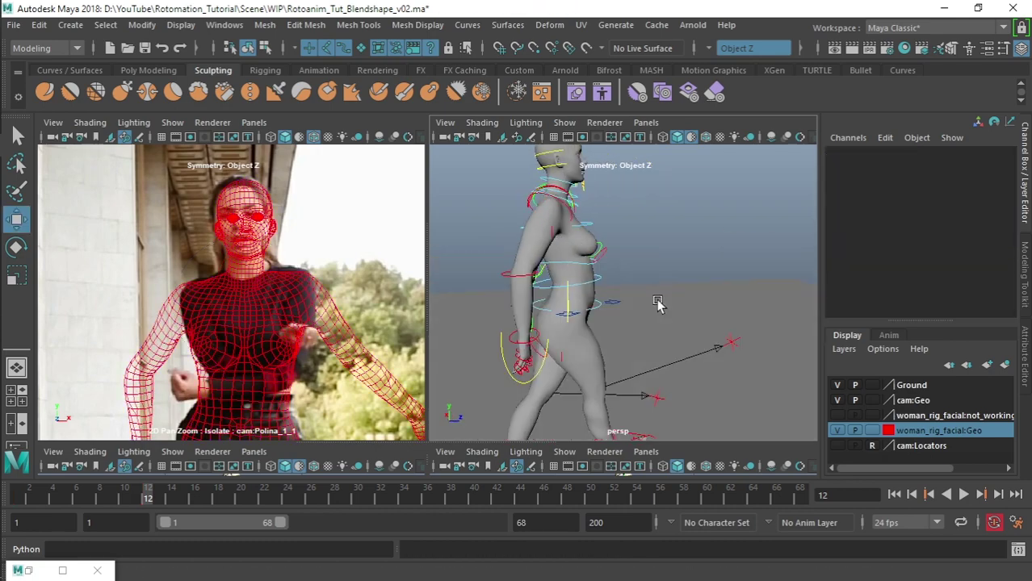
Step: Rotate the right shoulder control to about -8.8, 18.7, 56.1 so the right arm swings forward
{"action": "left_click", "coordinate": [555, 224]}
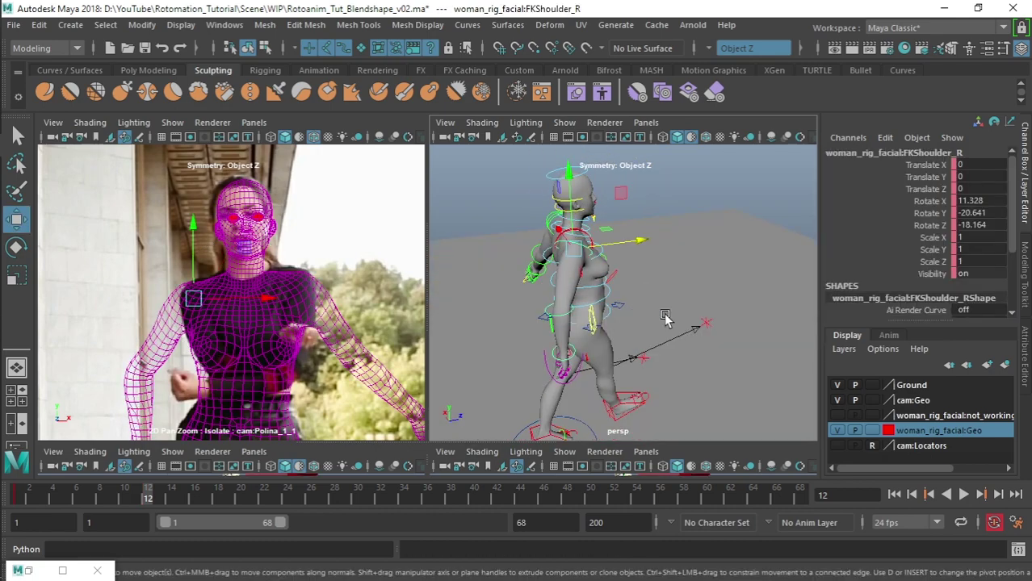
{"action": "left_click", "coordinate": [838, 431]}
{"action": "left_click", "coordinate": [838, 431]}
{"action": "left_click_drag", "start_coordinate": [257, 283], "coordinate": [591, 373]}
{"action": "key", "text": "ctrl+z"}
{"action": "left_click_drag", "start_coordinate": [579, 295], "coordinate": [648, 264]}
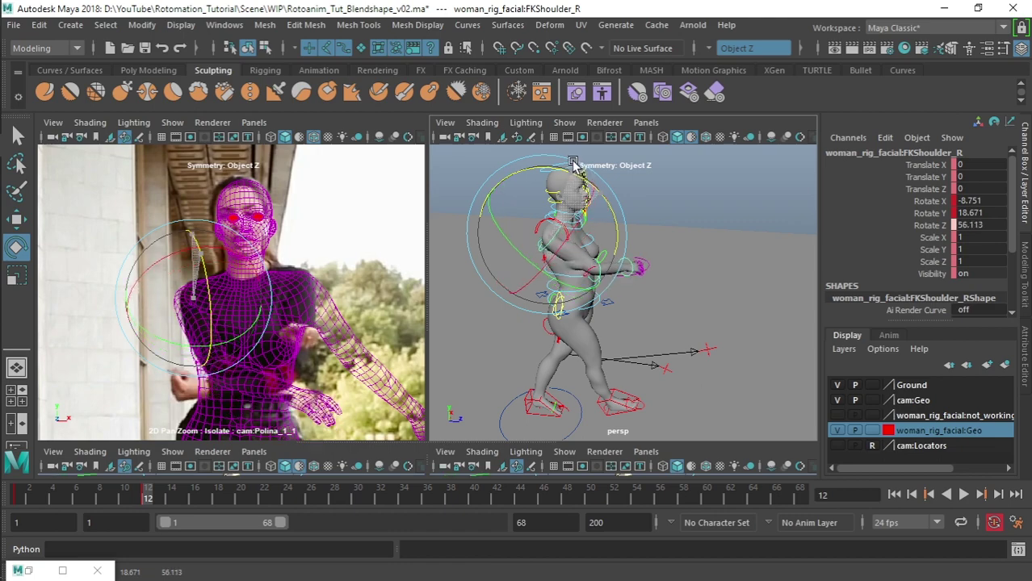
Step: Compare the right arm with the footage by toggling the rig layer and refine the forearm and shoulder rotation
{"action": "left_click", "coordinate": [637, 284]}
{"action": "left_click", "coordinate": [838, 430]}
{"action": "left_click", "coordinate": [838, 430]}
{"action": "left_click_drag", "start_coordinate": [279, 355], "coordinate": [269, 319]}
{"action": "mouse_move", "coordinate": [694, 347]}
{"action": "left_mouse_down", "text": "alt"}
{"action": "mouse_move", "coordinate": [518, 332]}
{"action": "mouse_move", "coordinate": [691, 330]}
{"action": "left_mouse_up", "text": "alt"}
{"action": "left_click", "coordinate": [696, 325]}
{"action": "left_click", "coordinate": [556, 220]}
{"action": "left_click_drag", "start_coordinate": [193, 283], "coordinate": [189, 297]}
Step: Rotate the left shoulder control to bring the left upper arm in toward the torso
{"action": "left_click", "coordinate": [745, 321]}
{"action": "left_click_drag", "start_coordinate": [744, 323], "coordinate": [625, 309], "text": "alt"}
{"action": "left_click", "coordinate": [680, 217]}
{"action": "left_click_drag", "start_coordinate": [700, 297], "coordinate": [654, 274]}
Step: Rotate the left elbow control to about 141.4, -4.1, -57.3 so the forearm crosses the torso
{"action": "left_click", "coordinate": [643, 267]}
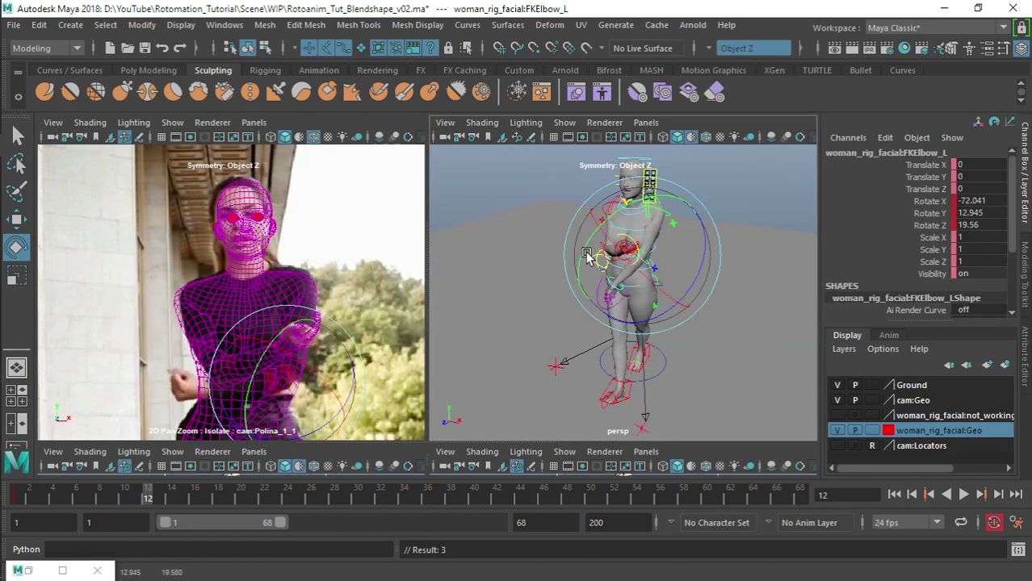
{"action": "left_click_drag", "start_coordinate": [577, 234], "coordinate": [679, 251]}
{"action": "middle_click_drag", "start_coordinate": [339, 398], "coordinate": [353, 347]}
{"action": "left_click_drag", "start_coordinate": [284, 345], "coordinate": [313, 349]}
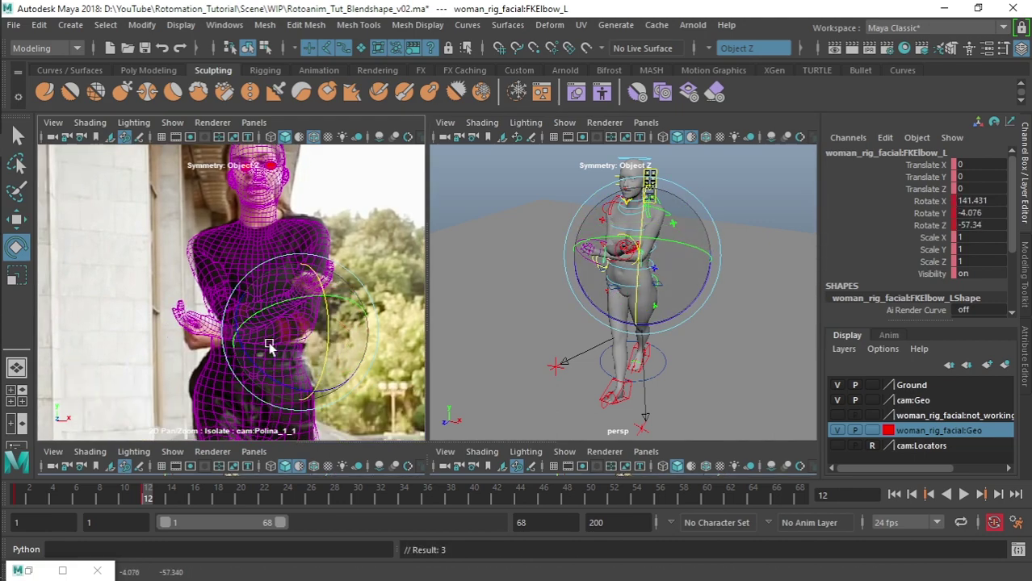
{"action": "left_click", "coordinate": [301, 361]}
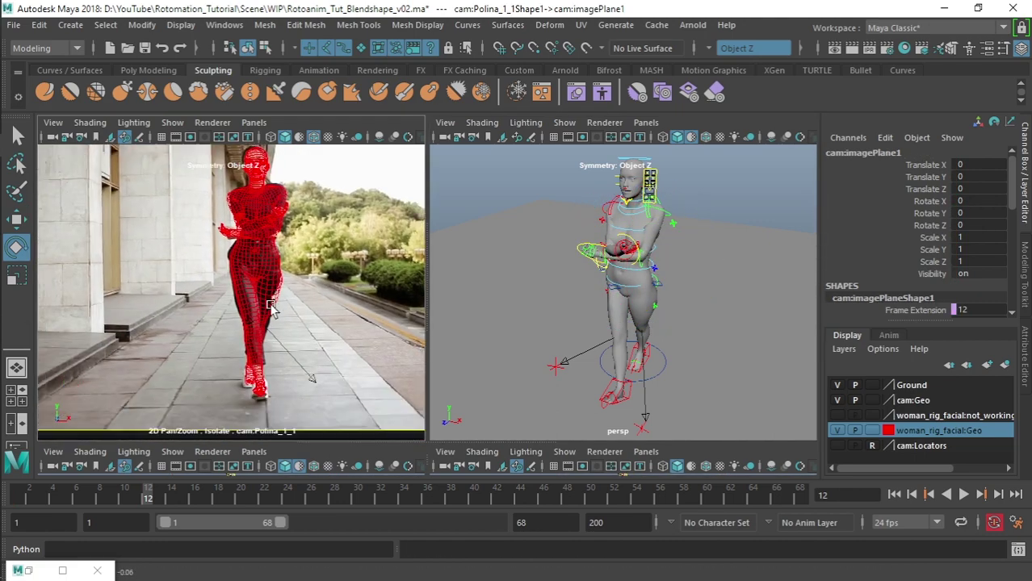
Step: Curl the right hand's index, middle, ring, pinky and thumb together
{"action": "scroll", "coordinate": [565, 267], "scroll_direction": "up", "scroll_amount": 5}
{"action": "left_click", "coordinate": [634, 180]}
{"action": "left_click_drag", "start_coordinate": [929, 164], "coordinate": [928, 213]}
{"action": "middle_click_drag", "start_coordinate": [258, 415], "coordinate": [277, 416]}
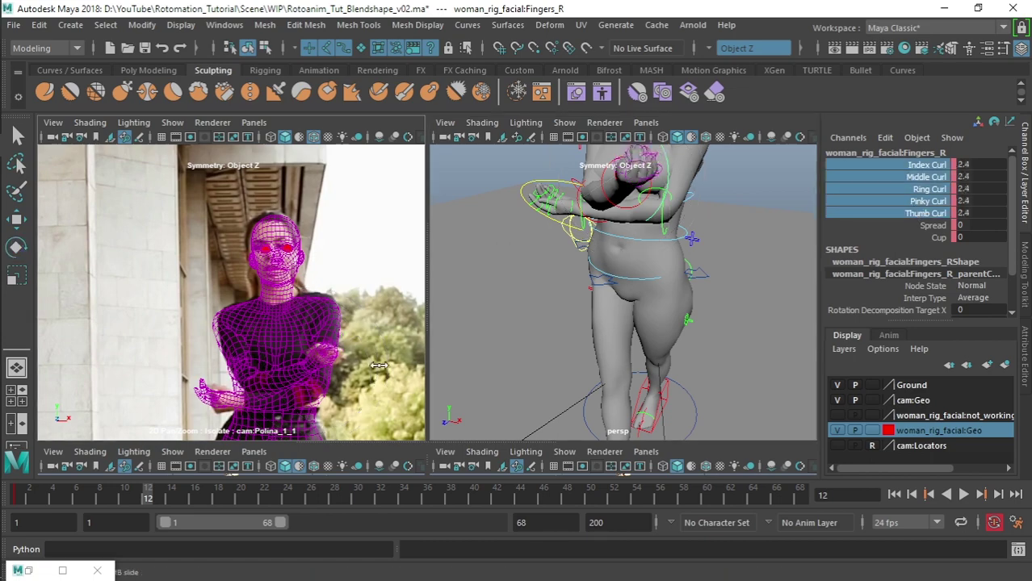
Step: Rotate the right arm's controls so the forearm and closed hand line up with the footage
{"action": "left_click_drag", "start_coordinate": [566, 282], "coordinate": [679, 324], "text": "alt"}
{"action": "left_click", "coordinate": [674, 272]}
{"action": "left_click", "coordinate": [684, 313]}
{"action": "left_click", "coordinate": [638, 300]}
{"action": "left_click", "coordinate": [621, 327]}
{"action": "left_click", "coordinate": [618, 305]}
{"action": "left_click", "coordinate": [654, 364]}
{"action": "left_click_drag", "start_coordinate": [654, 364], "coordinate": [601, 311], "text": "alt"}
{"action": "scroll", "coordinate": [601, 311], "scroll_direction": "down", "scroll_amount": 3}
{"action": "left_click", "coordinate": [627, 273]}
{"action": "left_click_drag", "start_coordinate": [670, 322], "coordinate": [670, 308]}
{"action": "left_click_drag", "start_coordinate": [277, 333], "coordinate": [273, 350]}
Step: Curl the left hand's index, middle, ring, pinky and thumb together
{"action": "left_click", "coordinate": [686, 331]}
{"action": "left_click_drag", "start_coordinate": [508, 302], "coordinate": [566, 269], "text": "alt"}
{"action": "left_click", "coordinate": [567, 270]}
{"action": "left_click", "coordinate": [529, 244]}
{"action": "left_click_drag", "start_coordinate": [927, 164], "coordinate": [925, 213]}
{"action": "middle_click_drag", "start_coordinate": [323, 323], "coordinate": [365, 323]}
Step: Rotate the left wrist control so the left fist matches the woman's hand in the footage
{"action": "scroll", "coordinate": [672, 322], "scroll_direction": "up", "scroll_amount": 4}
{"action": "left_click_drag", "start_coordinate": [672, 322], "coordinate": [629, 311], "text": "alt"}
{"action": "middle_click_drag", "start_coordinate": [629, 311], "coordinate": [670, 302], "text": "alt"}
{"action": "left_click", "coordinate": [709, 321]}
{"action": "left_click", "coordinate": [577, 247]}
{"action": "key", "text": "e"}
{"action": "left_click_drag", "start_coordinate": [669, 302], "coordinate": [597, 303], "text": "alt"}
{"action": "left_click", "coordinate": [670, 313]}
{"action": "left_click", "coordinate": [607, 276]}
{"action": "scroll", "coordinate": [668, 308], "scroll_direction": "down", "scroll_amount": 5}
{"action": "left_click", "coordinate": [545, 278]}
{"action": "scroll", "coordinate": [329, 243], "scroll_direction": "up", "scroll_amount": 4}
{"action": "left_click_drag", "start_coordinate": [225, 402], "coordinate": [239, 417]}
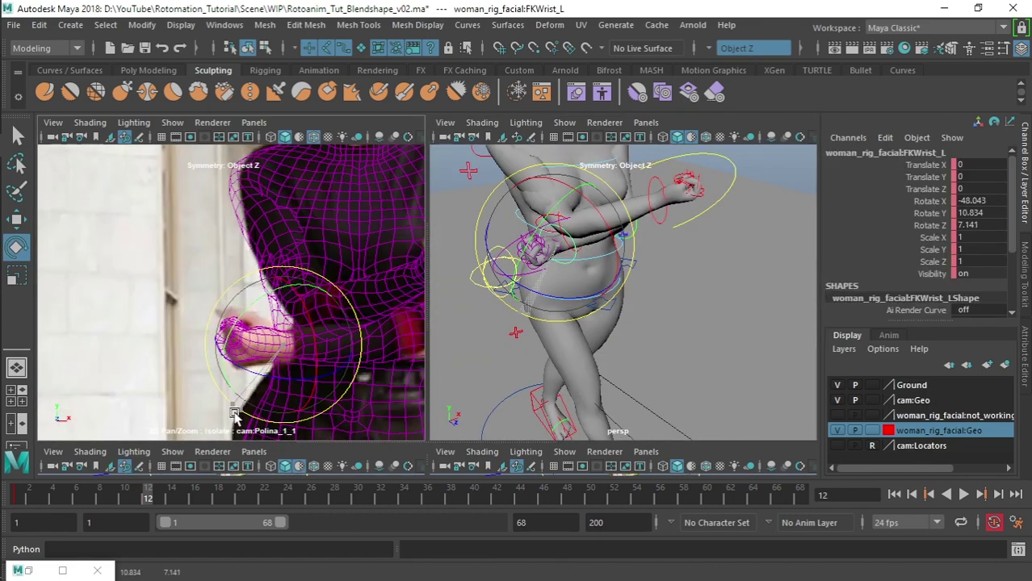
{"action": "left_click_drag", "start_coordinate": [300, 333], "coordinate": [310, 352]}
Step: Refine the left elbow control's rotation to about 144.1, -20.7, -54.5
{"action": "left_click_drag", "start_coordinate": [699, 356], "coordinate": [618, 319], "text": "alt"}
{"action": "left_click", "coordinate": [652, 232]}
{"action": "left_click_drag", "start_coordinate": [642, 200], "coordinate": [635, 208]}
{"action": "left_click_drag", "start_coordinate": [590, 285], "coordinate": [597, 294]}
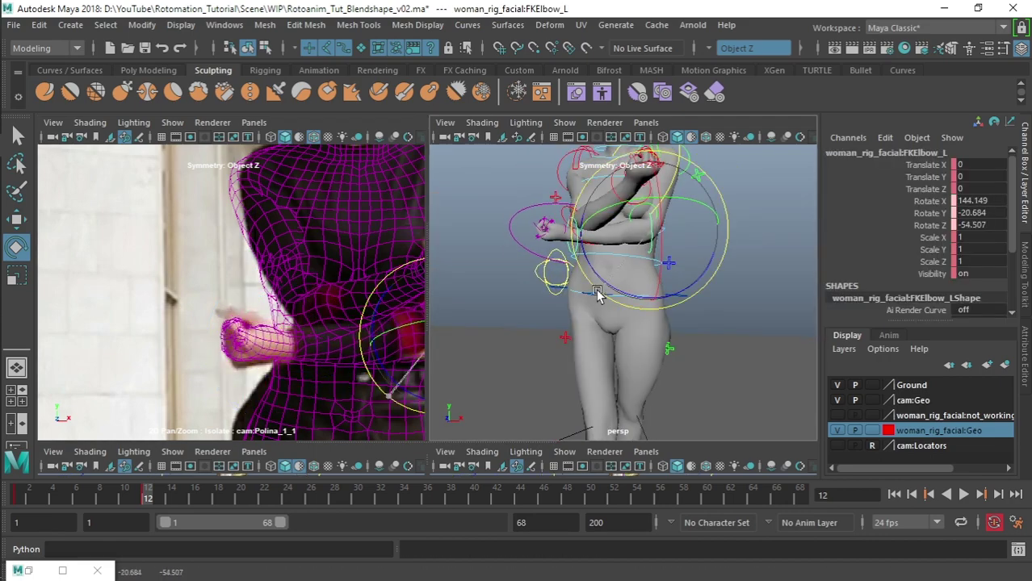
Step: Rotate the right wrist control to about -3.8, -1.3, -2.4 so the fist matches the footage
{"action": "left_click", "coordinate": [347, 254]}
{"action": "middle_click_drag", "start_coordinate": [348, 254], "coordinate": [281, 311]}
{"action": "scroll", "coordinate": [281, 311], "scroll_direction": "down", "scroll_amount": 3}
{"action": "key", "text": "backslash"}
{"action": "key", "text": "backslash"}
{"action": "left_click", "coordinate": [627, 201]}
{"action": "left_click_drag", "start_coordinate": [288, 311], "coordinate": [330, 320]}
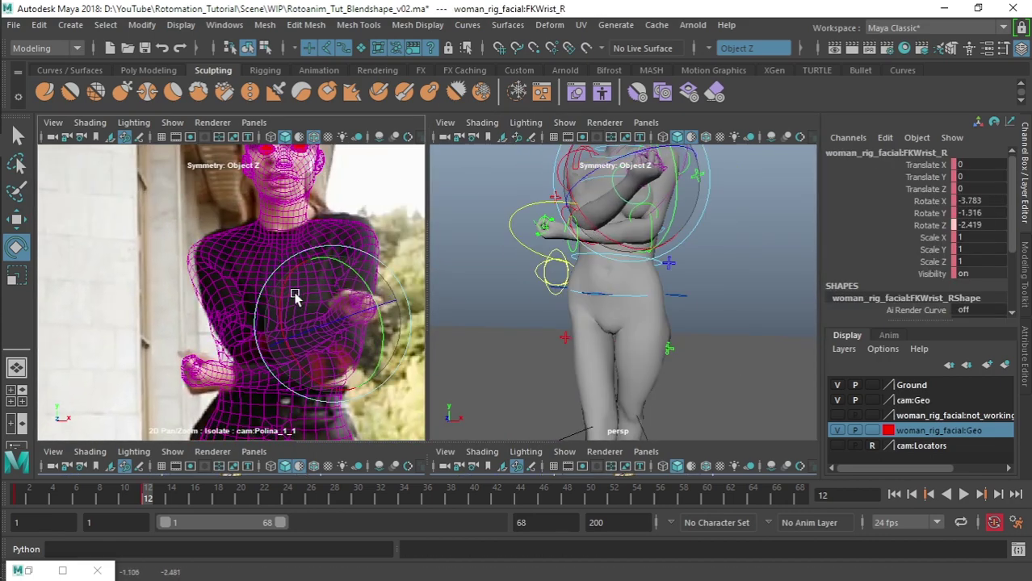
Step: Refine the right wrist's rotation so the hand sits naturally at the end of the forearm
{"action": "left_click_drag", "start_coordinate": [552, 303], "coordinate": [646, 398], "text": "alt"}
{"action": "left_click", "coordinate": [764, 349]}
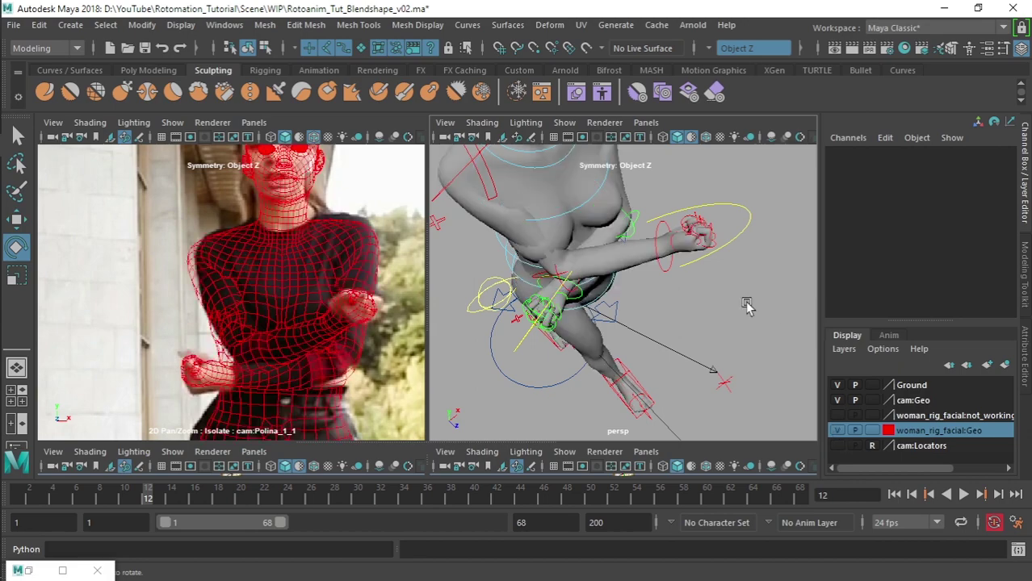
{"action": "left_click", "coordinate": [668, 269]}
{"action": "left_click_drag", "start_coordinate": [639, 279], "coordinate": [640, 289]}
{"action": "left_click_drag", "start_coordinate": [723, 295], "coordinate": [724, 297]}
{"action": "left_click", "coordinate": [733, 317]}
{"action": "left_click_drag", "start_coordinate": [662, 315], "coordinate": [736, 239], "text": "alt"}
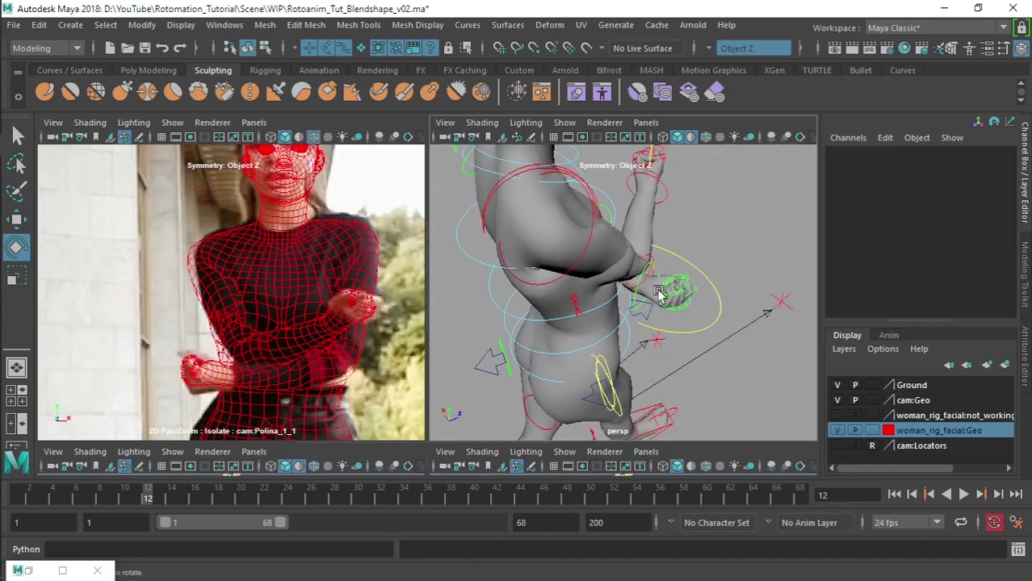
Step: Adjust the arm controls' rotation so the crossed forearms follow the woman's arms without running into the body
{"action": "left_click", "coordinate": [601, 216]}
{"action": "left_click_drag", "start_coordinate": [630, 233], "coordinate": [629, 240]}
{"action": "left_click", "coordinate": [712, 234]}
{"action": "left_click", "coordinate": [612, 213]}
{"action": "left_click", "coordinate": [717, 271]}
{"action": "left_click_drag", "start_coordinate": [717, 271], "coordinate": [569, 253], "text": "alt"}
{"action": "scroll", "coordinate": [569, 253], "scroll_direction": "up", "scroll_amount": 3}
{"action": "left_click", "coordinate": [535, 202]}
{"action": "left_click_drag", "start_coordinate": [305, 359], "coordinate": [271, 353]}
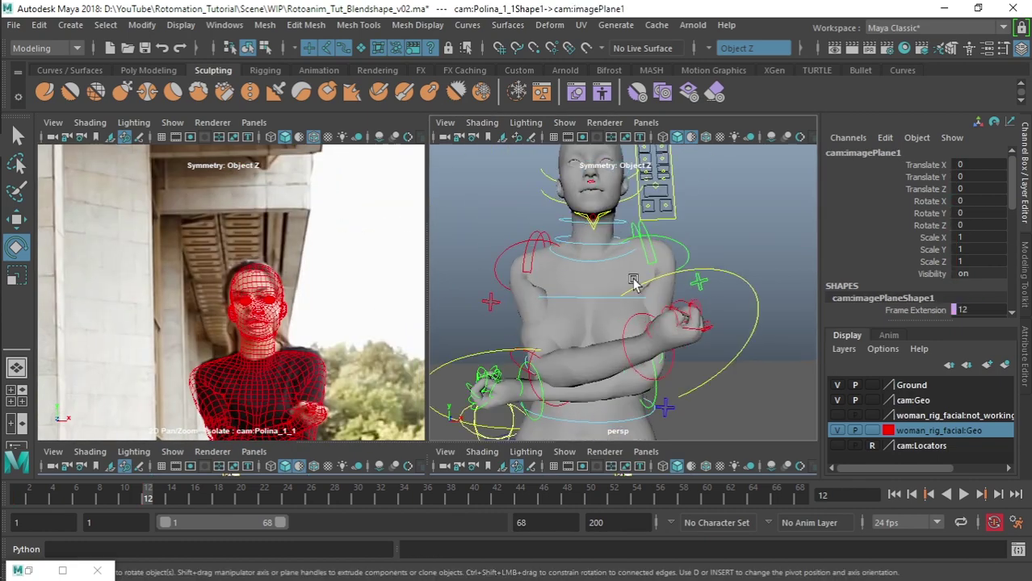
Step: Set the neck control's rotation to about 0, 4.6, 0 and rotate the head control to match the woman's head
{"action": "left_click", "coordinate": [983, 224]}
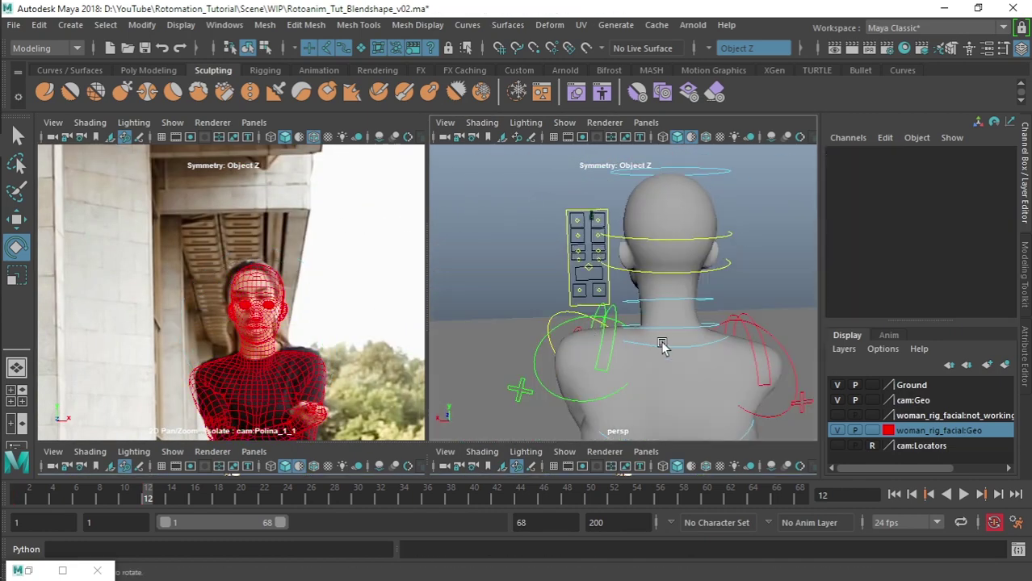
{"action": "left_click", "coordinate": [748, 300]}
{"action": "left_click_drag", "start_coordinate": [747, 300], "coordinate": [749, 302]}
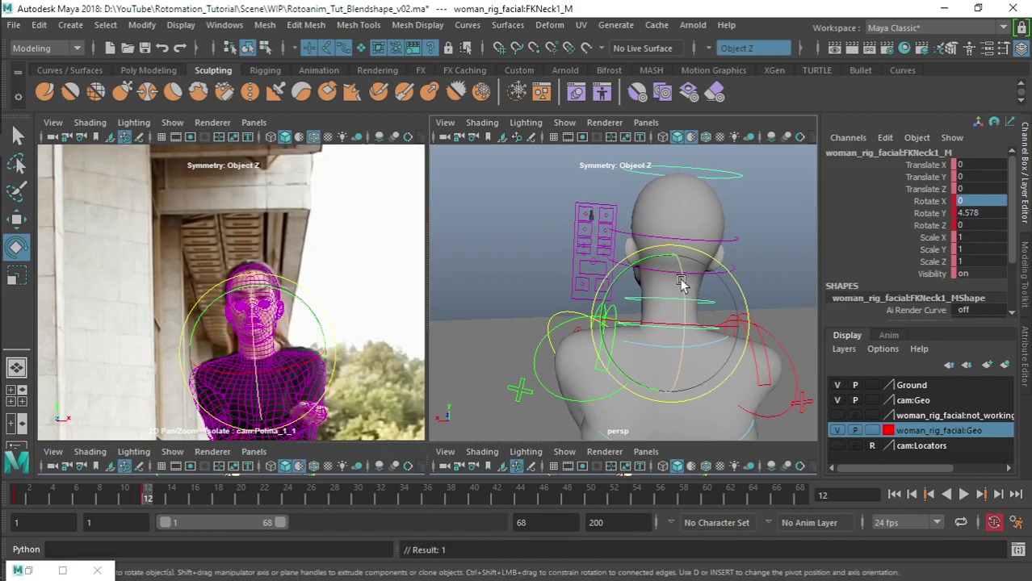
{"action": "left_click", "coordinate": [775, 240]}
{"action": "left_click", "coordinate": [730, 175]}
{"action": "left_click_drag", "start_coordinate": [254, 312], "coordinate": [253, 300]}
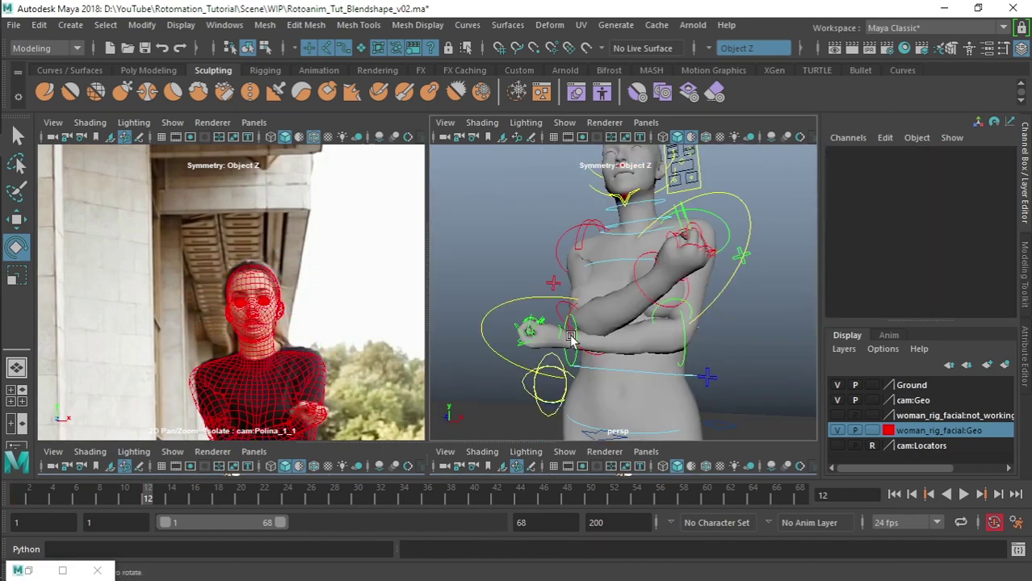
Step: Key all of the rig's controls at frame 12 and go to frame 24 in the camera view
{"action": "left_click", "coordinate": [272, 367]}
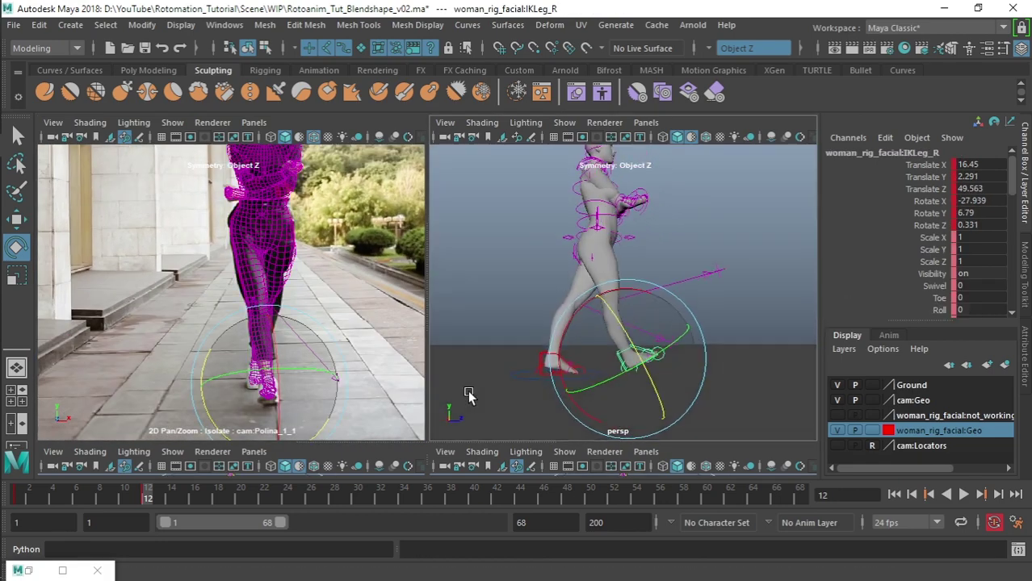
{"action": "key", "text": "w"}
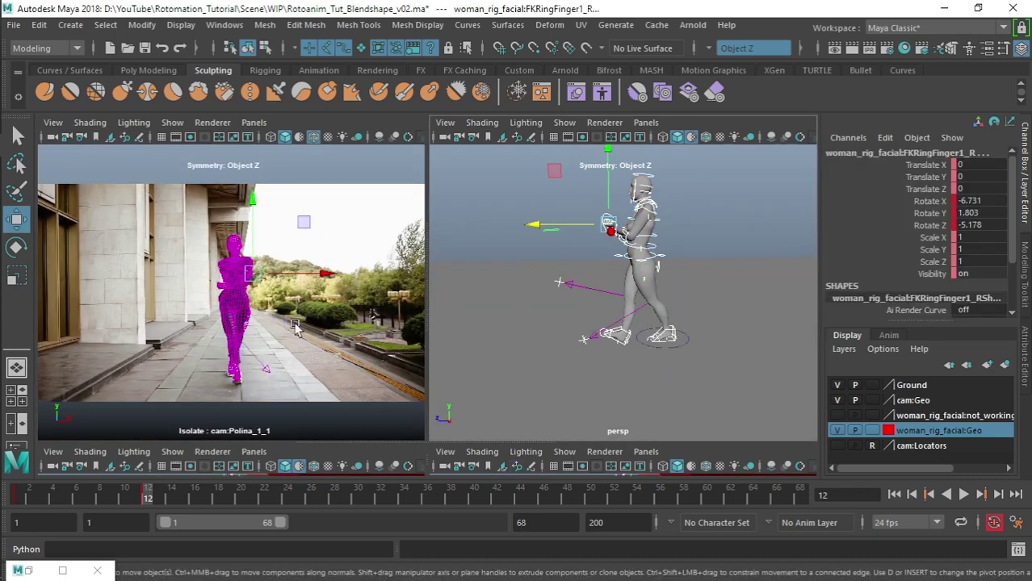
{"action": "key", "text": "space"}
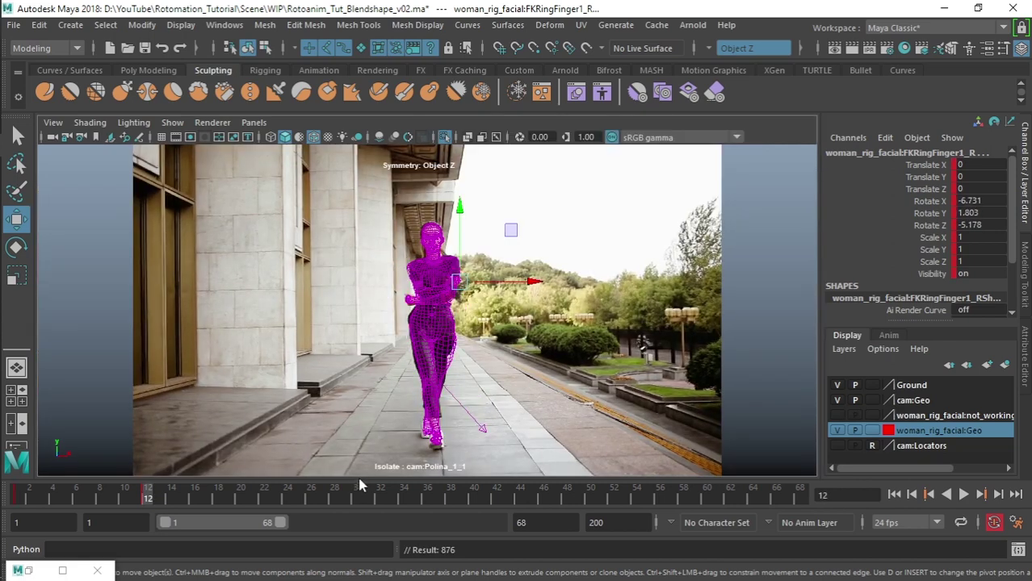
{"action": "mouse_move", "coordinate": [152, 499]}
{"action": "left_mouse_down"}
{"action": "mouse_move", "coordinate": [299, 501]}
{"action": "mouse_move", "coordinate": [290, 501]}
{"action": "left_mouse_up"}
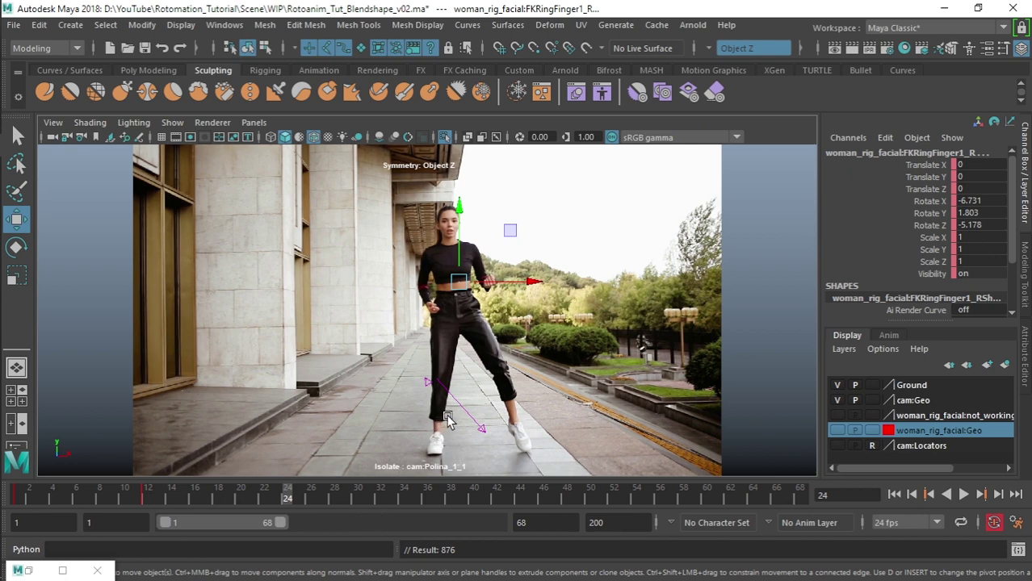
Step: Show the woman_rig_facial:Geo layer, select the root control and compare the rig with the footage around frame 24
{"action": "key", "text": "space"}
{"action": "left_click", "coordinate": [838, 432]}
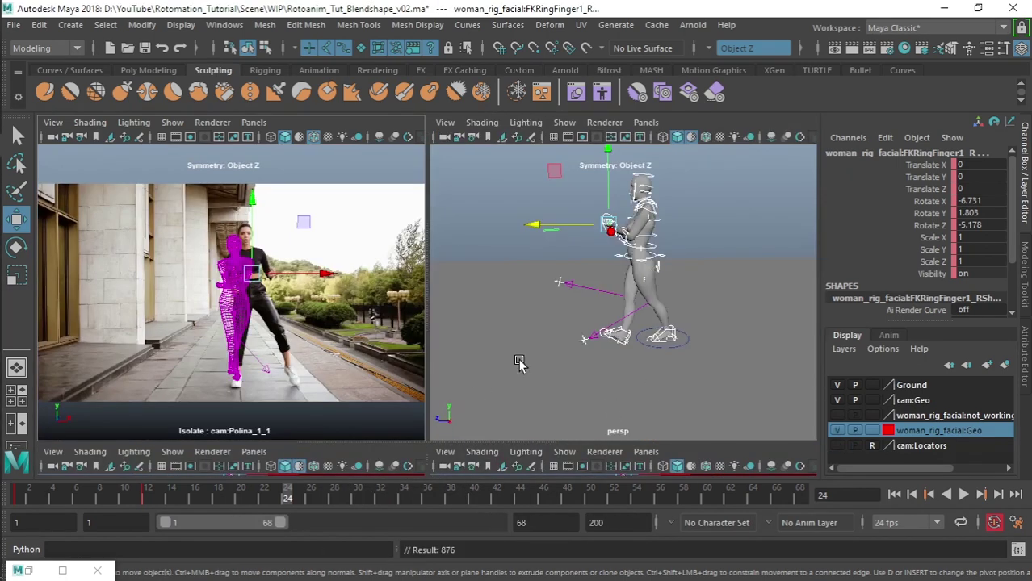
{"action": "left_click_drag", "start_coordinate": [540, 294], "coordinate": [710, 295], "text": "alt"}
{"action": "left_click", "coordinate": [711, 295]}
{"action": "left_click", "coordinate": [628, 258]}
{"action": "left_click_drag", "start_coordinate": [637, 279], "coordinate": [675, 352], "text": "alt"}
{"action": "key", "text": "space"}
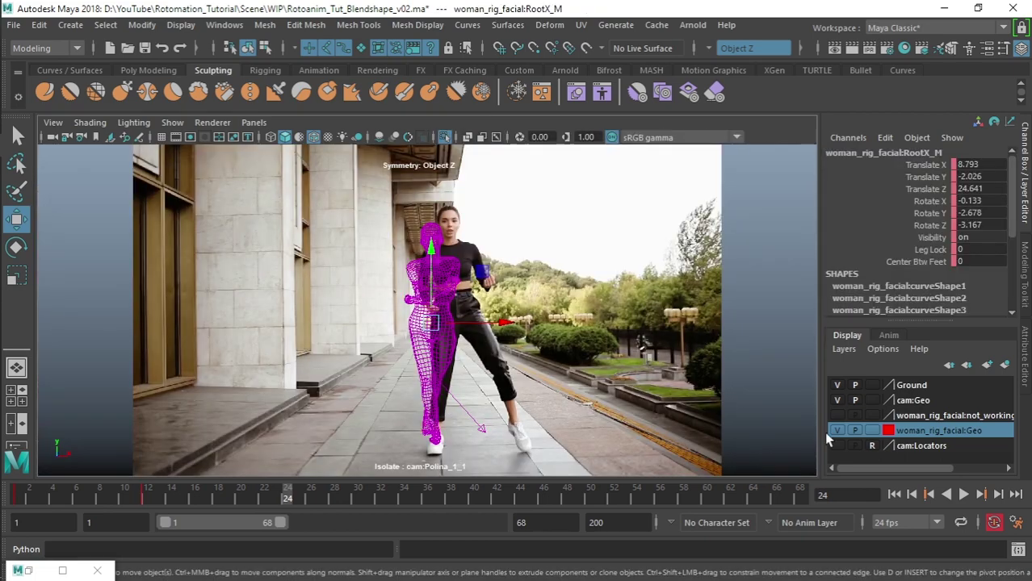
{"action": "left_click_drag", "start_coordinate": [286, 496], "coordinate": [254, 507]}
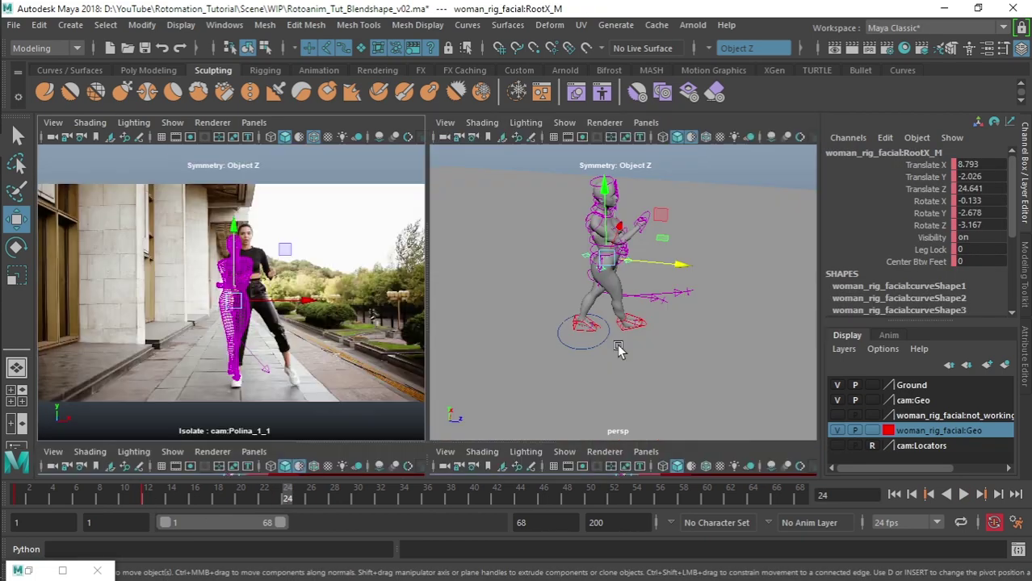
Step: Zero the right foot control's X, Y and Z rotation and turn the foot to follow the woman's planted shoe
{"action": "key", "text": "space"}
{"action": "scroll", "coordinate": [626, 376], "scroll_direction": "up", "scroll_amount": 3}
{"action": "middle_click_drag", "start_coordinate": [626, 376], "coordinate": [651, 332]}
{"action": "left_click_drag", "start_coordinate": [980, 201], "coordinate": [983, 225]}
{"action": "type", "text": "0"}
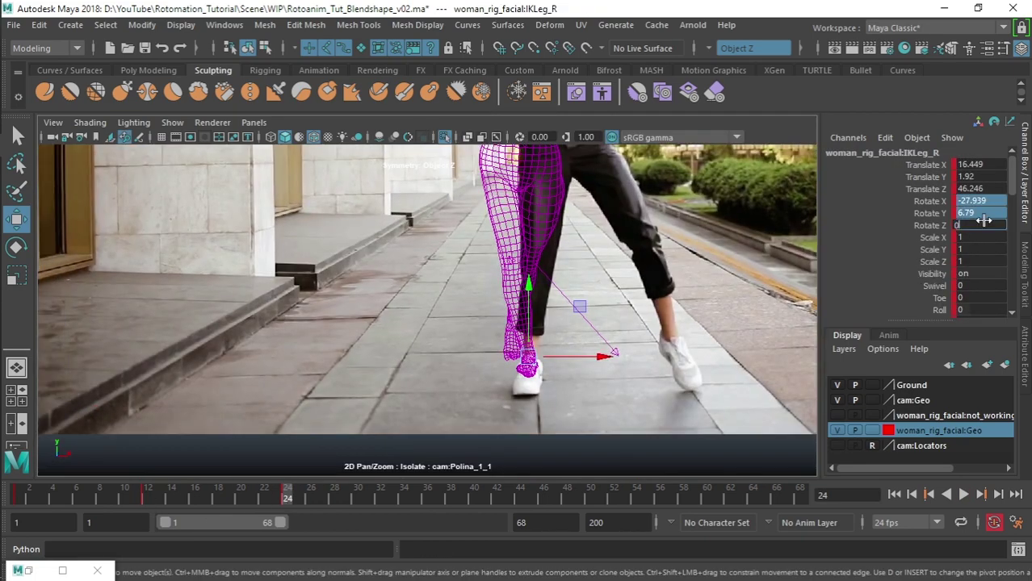
{"action": "key", "text": "Return"}
{"action": "key", "text": "e"}
{"action": "left_click_drag", "start_coordinate": [559, 373], "coordinate": [568, 371]}
Step: Move the root control to about 21.3, 6.8, 51 so the body lines up with the woman
{"action": "key", "text": "space"}
{"action": "left_click", "coordinate": [615, 291]}
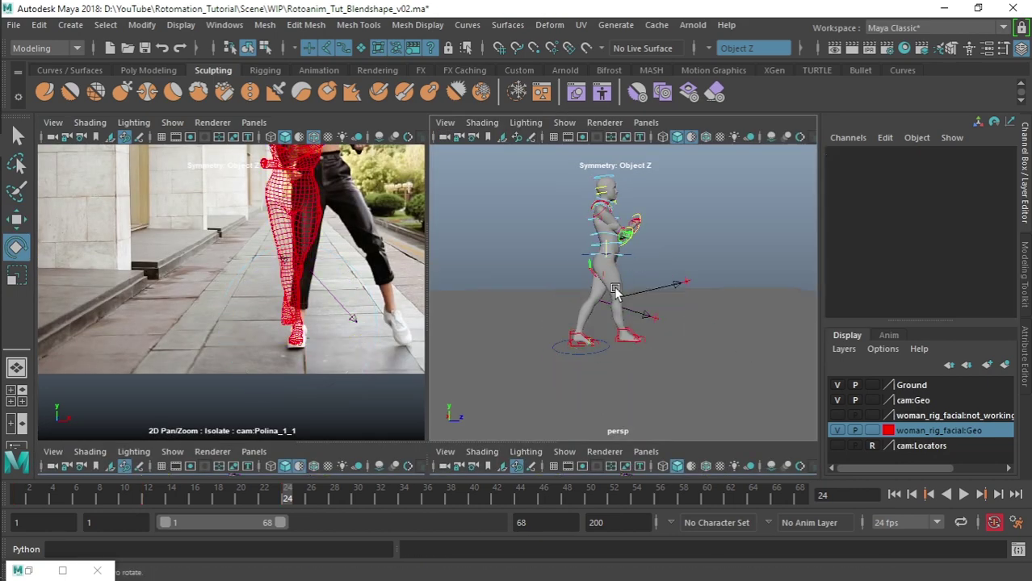
{"action": "left_click", "coordinate": [622, 255]}
{"action": "key", "text": "w"}
{"action": "left_click_drag", "start_coordinate": [670, 253], "coordinate": [686, 255]}
{"action": "middle_click_drag", "start_coordinate": [231, 262], "coordinate": [222, 365]}
{"action": "left_click_drag", "start_coordinate": [357, 312], "coordinate": [380, 314]}
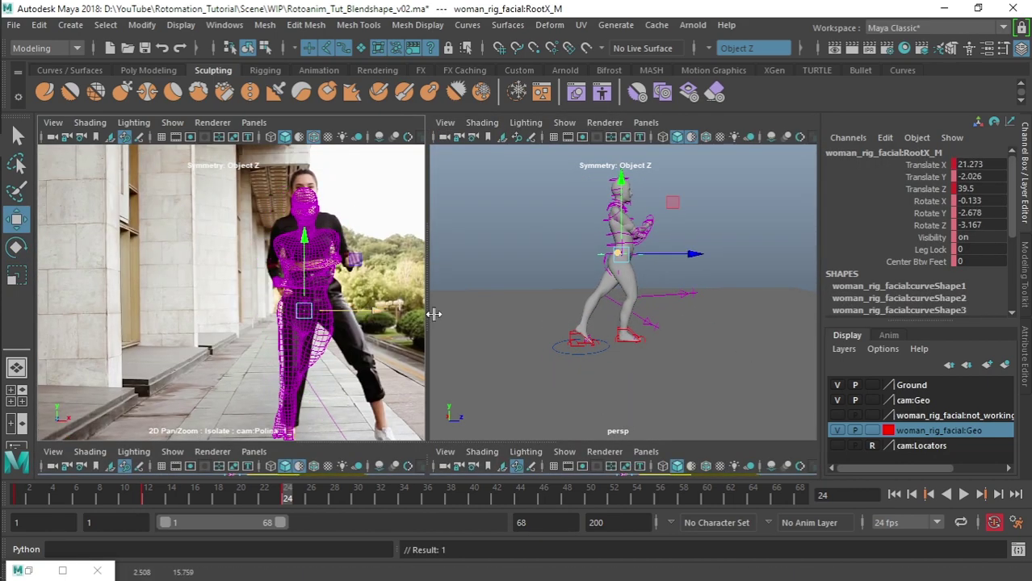
{"action": "left_click_drag", "start_coordinate": [306, 239], "coordinate": [307, 225]}
{"action": "left_click_drag", "start_coordinate": [676, 246], "coordinate": [688, 248]}
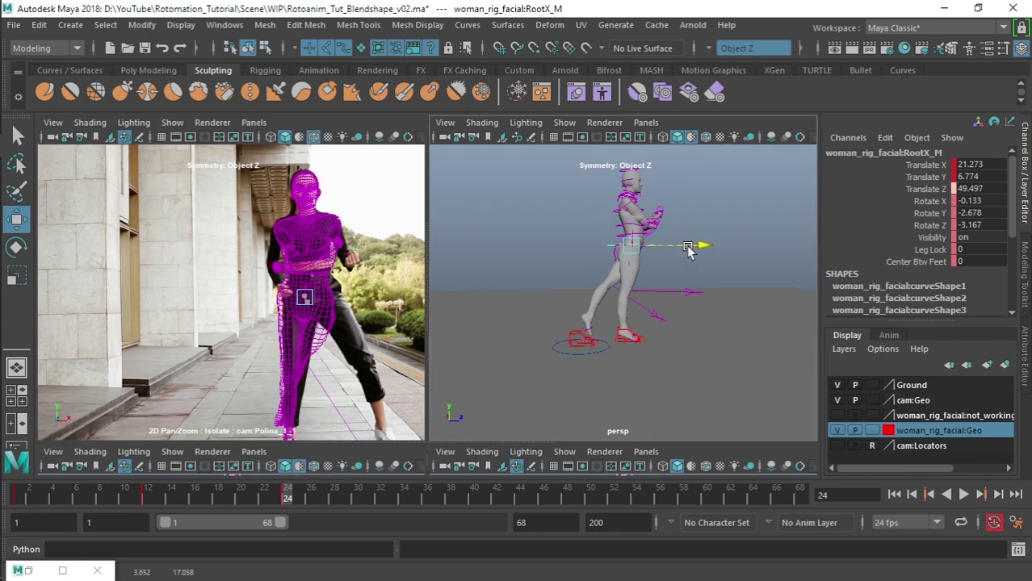
Step: Move the left foot control forward and out to the side toward the woman's left shoe
{"action": "left_click_drag", "start_coordinate": [712, 393], "coordinate": [462, 384], "text": "alt"}
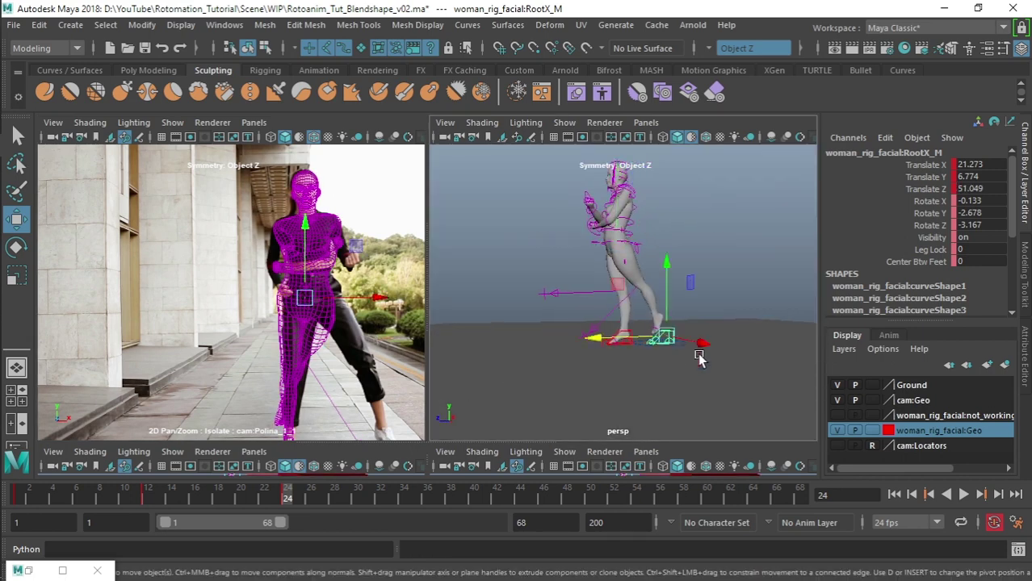
{"action": "left_click", "coordinate": [671, 333]}
{"action": "left_click_drag", "start_coordinate": [599, 334], "coordinate": [532, 324]}
{"action": "middle_click_drag", "start_coordinate": [362, 424], "coordinate": [386, 232]}
{"action": "left_click_drag", "start_coordinate": [349, 372], "coordinate": [416, 373]}
Step: Shift the root control sideways to about X 24.9 and set its X, Y and Z rotation to 0
{"action": "left_click_drag", "start_coordinate": [467, 345], "coordinate": [686, 371], "text": "alt"}
{"action": "left_click", "coordinate": [660, 260]}
{"action": "left_click_drag", "start_coordinate": [313, 207], "coordinate": [331, 210]}
{"action": "middle_click_drag", "start_coordinate": [311, 215], "coordinate": [284, 311]}
{"action": "left_click_drag", "start_coordinate": [387, 307], "coordinate": [383, 306]}
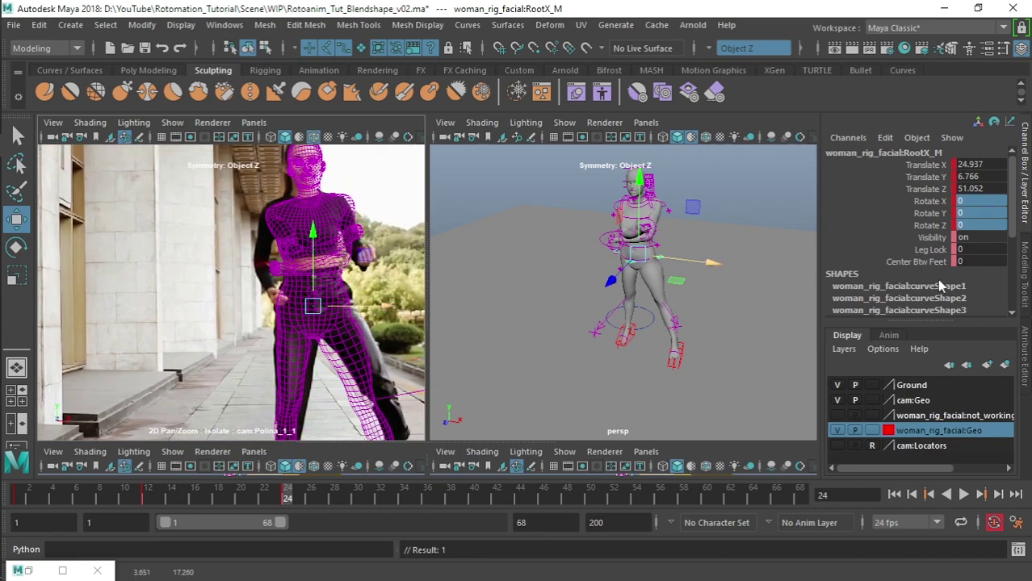
Step: Set the FKSpine2_M spine control's Y rotation to 0 to straighten the torso
{"action": "left_click", "coordinate": [731, 323]}
{"action": "scroll", "coordinate": [640, 327], "scroll_direction": "up", "scroll_amount": 5}
{"action": "left_click_drag", "start_coordinate": [640, 327], "coordinate": [533, 332], "text": "alt"}
{"action": "left_click", "coordinate": [568, 315]}
{"action": "left_click", "coordinate": [991, 214]}
{"action": "middle_click_drag", "start_coordinate": [703, 321], "coordinate": [739, 321]}
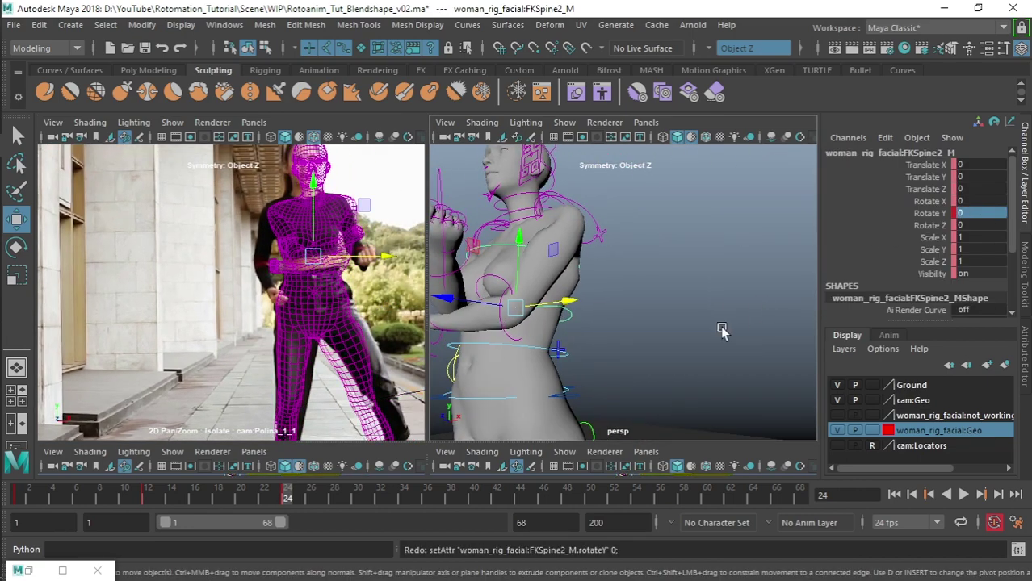
{"action": "left_click", "coordinate": [566, 353]}
{"action": "left_click_drag", "start_coordinate": [645, 363], "coordinate": [730, 380], "text": "alt"}
{"action": "left_click", "coordinate": [730, 381]}
Step: Move the root control to about X 25.6 and rotate it to about 0, -0.5, 3.6 to match the woman's lean
{"action": "scroll", "coordinate": [718, 371], "scroll_direction": "down", "scroll_amount": 5}
{"action": "left_click", "coordinate": [633, 323]}
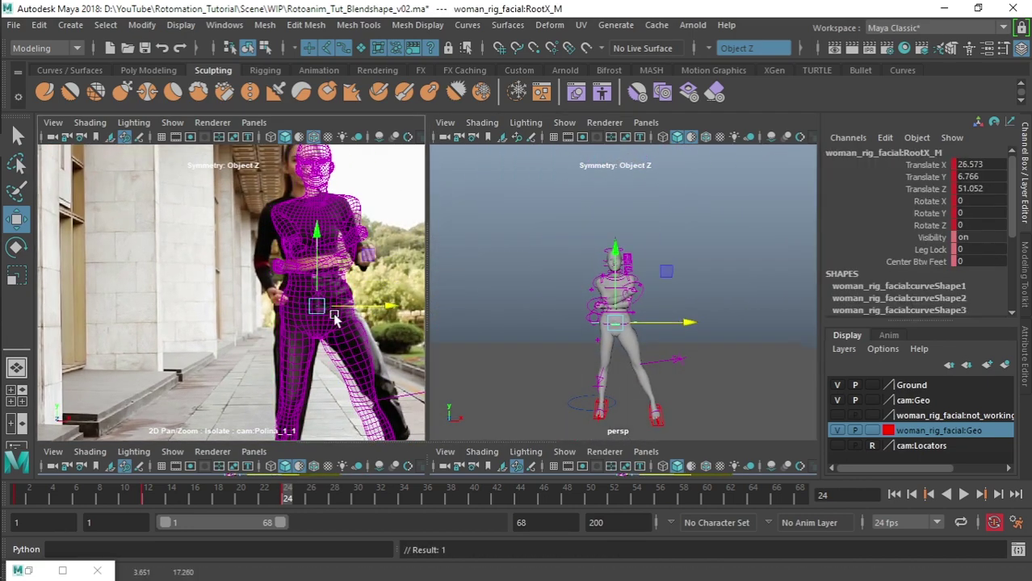
{"action": "left_click_drag", "start_coordinate": [664, 378], "coordinate": [553, 384], "text": "alt"}
{"action": "key", "text": "comma"}
{"action": "key", "text": "period"}
{"action": "left_click_drag", "start_coordinate": [364, 305], "coordinate": [366, 309]}
{"action": "key", "text": "e"}
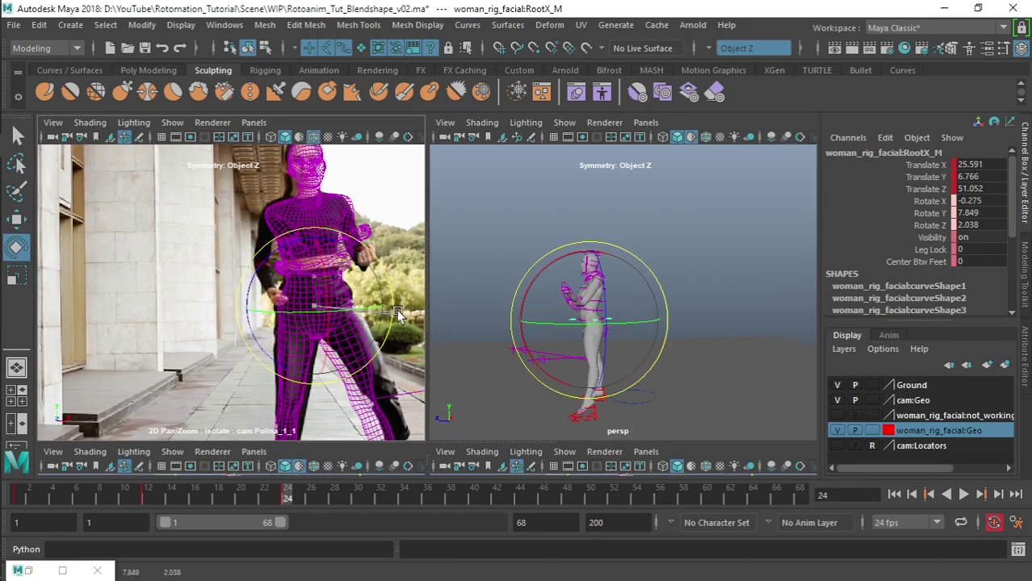
{"action": "middle_click_drag", "start_coordinate": [343, 311], "coordinate": [323, 327]}
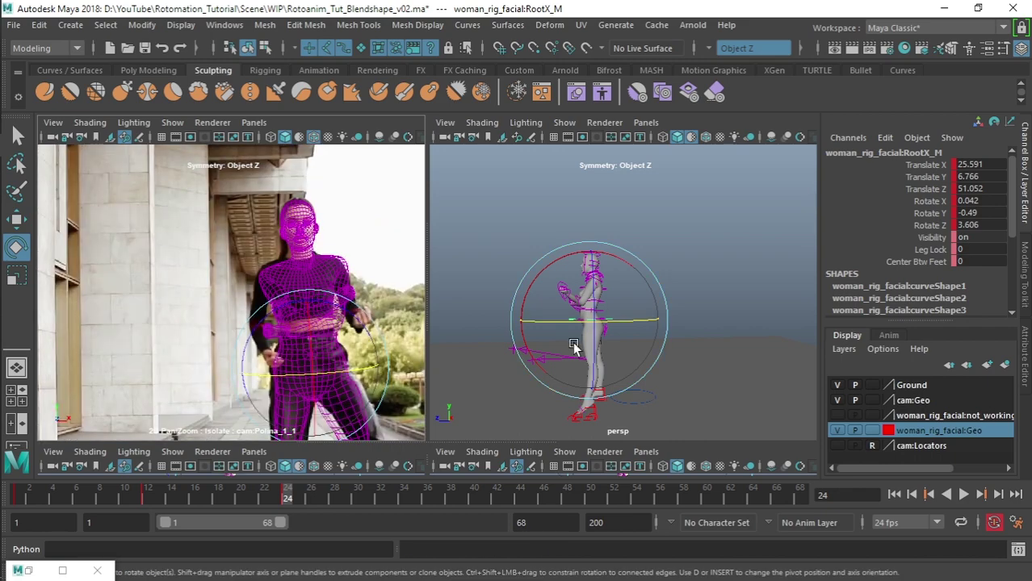
Step: Move the root control to about Y 3.3 and Z 48.5 so the hips match the footage
{"action": "left_click_drag", "start_coordinate": [566, 343], "coordinate": [677, 347], "text": "alt"}
{"action": "scroll", "coordinate": [290, 363], "scroll_direction": "down", "scroll_amount": 4}
{"action": "left_click", "coordinate": [316, 376]}
{"action": "left_click_drag", "start_coordinate": [533, 363], "coordinate": [641, 365], "text": "alt"}
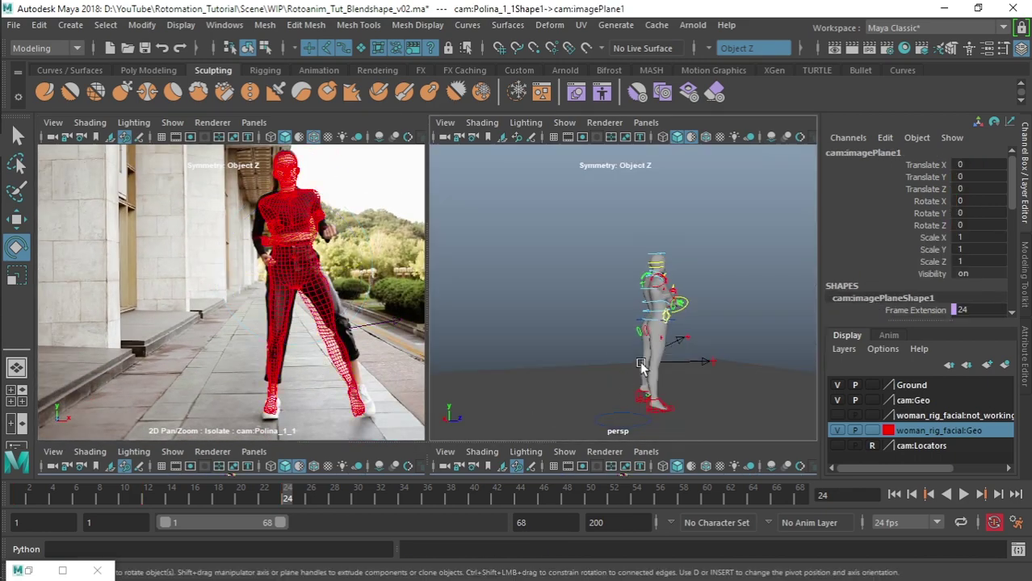
{"action": "left_click", "coordinate": [654, 378]}
{"action": "key", "text": "w"}
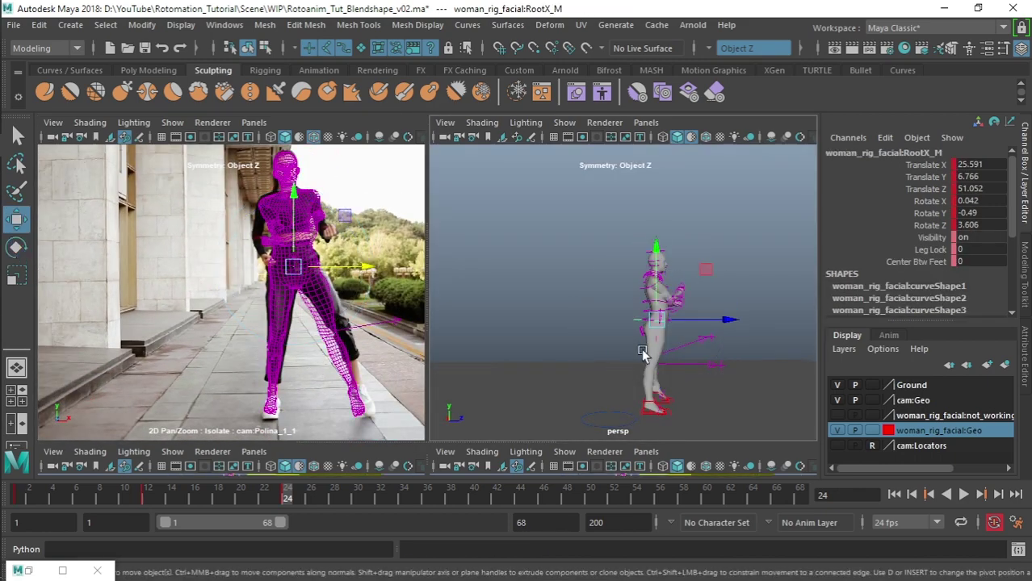
{"action": "left_click_drag", "start_coordinate": [656, 253], "coordinate": [654, 257]}
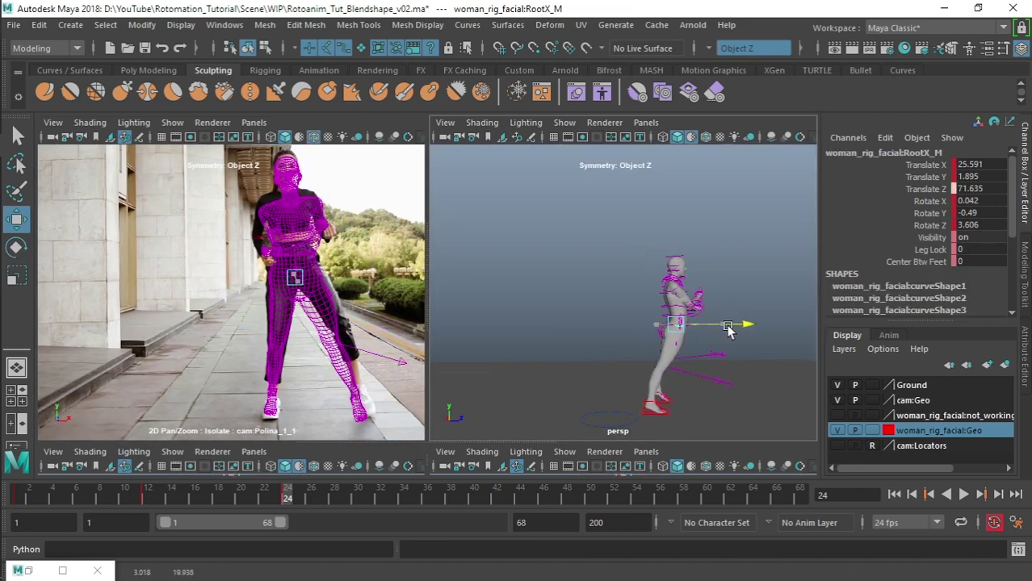
{"action": "left_click_drag", "start_coordinate": [340, 271], "coordinate": [364, 274]}
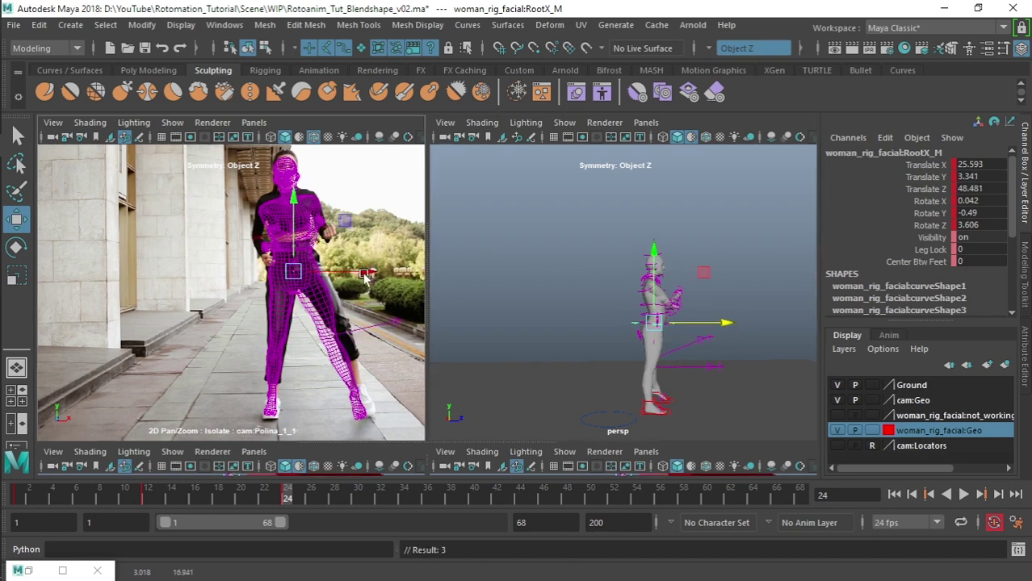
Step: Move the left foot control out toward the woman's shoe and rotate it to about 33.7, -6.1, 17.7
{"action": "left_click_drag", "start_coordinate": [731, 380], "coordinate": [643, 403], "text": "alt"}
{"action": "left_click", "coordinate": [646, 409]}
{"action": "left_click_drag", "start_coordinate": [354, 401], "coordinate": [361, 396]}
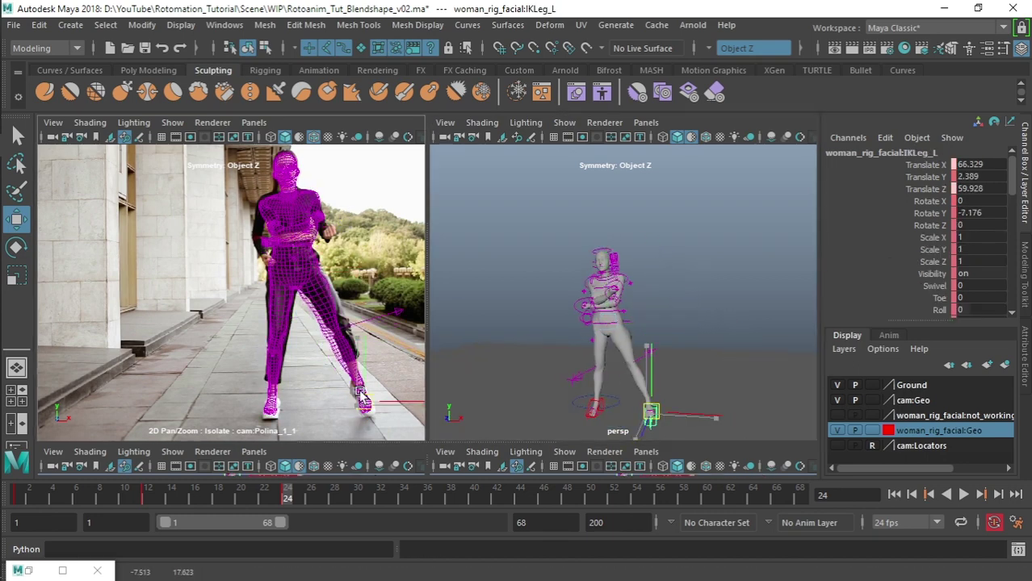
{"action": "left_click_drag", "start_coordinate": [629, 379], "coordinate": [548, 385], "text": "alt"}
{"action": "key", "text": "e"}
{"action": "left_click_drag", "start_coordinate": [635, 382], "coordinate": [611, 350]}
{"action": "left_click_drag", "start_coordinate": [285, 416], "coordinate": [299, 433]}
Step: Move the left foot control to about 61.2, 13.1, 59.1 so it covers the woman's raised left foot
{"action": "key", "text": "space"}
{"action": "middle_click_drag", "start_coordinate": [609, 367], "coordinate": [570, 231]}
{"action": "key", "text": "w"}
{"action": "left_click_drag", "start_coordinate": [592, 323], "coordinate": [587, 328]}
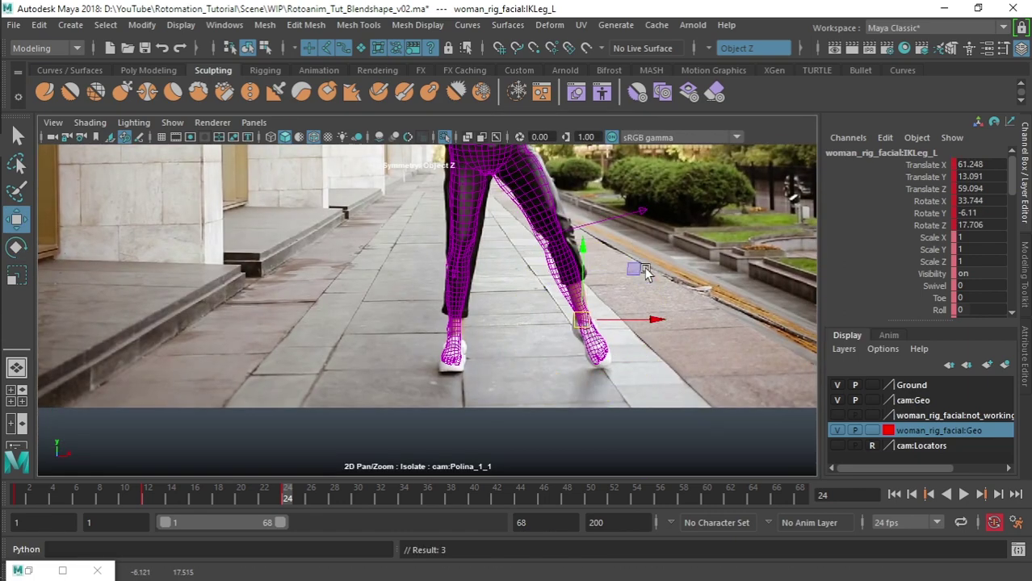
{"action": "key", "text": "space"}
Step: Fine-tune the positions of the lower-body controls so the hips and legs follow the woman's stance
{"action": "left_click", "coordinate": [734, 360]}
{"action": "left_click_drag", "start_coordinate": [746, 347], "coordinate": [747, 346]}
{"action": "left_click", "coordinate": [700, 331]}
{"action": "left_click_drag", "start_coordinate": [694, 343], "coordinate": [694, 383], "text": "alt"}
{"action": "left_click", "coordinate": [611, 353]}
{"action": "left_click_drag", "start_coordinate": [716, 369], "coordinate": [721, 373]}
{"action": "middle_click_drag", "start_coordinate": [283, 317], "coordinate": [289, 428]}
{"action": "key", "text": "ctrl+z"}
{"action": "key", "text": "ctrl+y"}
{"action": "right_click_drag", "start_coordinate": [322, 381], "coordinate": [364, 339]}
{"action": "middle_click_drag", "start_coordinate": [310, 292], "coordinate": [278, 373]}
Step: Rotate the right shoulder control to about 14, -1.2, -32.4 so the upper arm follows the woman's right arm
{"action": "left_click_drag", "start_coordinate": [684, 355], "coordinate": [619, 388], "text": "alt"}
{"action": "right_click_drag", "start_coordinate": [619, 387], "coordinate": [670, 338], "text": "alt"}
{"action": "middle_click_drag", "start_coordinate": [670, 338], "coordinate": [589, 375], "text": "alt"}
{"action": "left_click_drag", "start_coordinate": [590, 376], "coordinate": [548, 393], "text": "alt"}
{"action": "left_click", "coordinate": [548, 394]}
{"action": "left_click", "coordinate": [556, 261]}
{"action": "key", "text": "e"}
{"action": "left_click_drag", "start_coordinate": [263, 320], "coordinate": [219, 328]}
{"action": "left_click_drag", "start_coordinate": [583, 282], "coordinate": [567, 337], "text": "alt"}
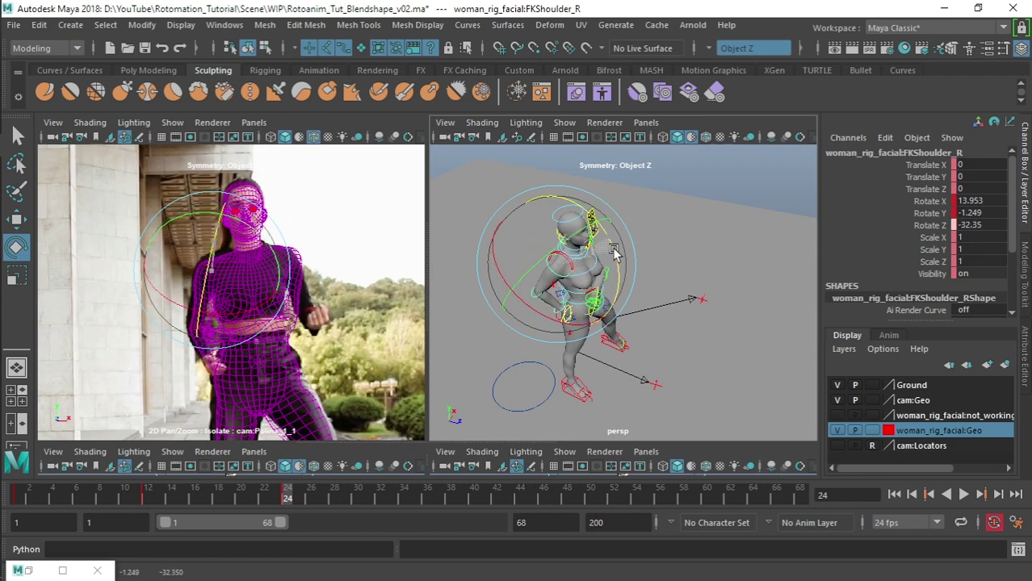